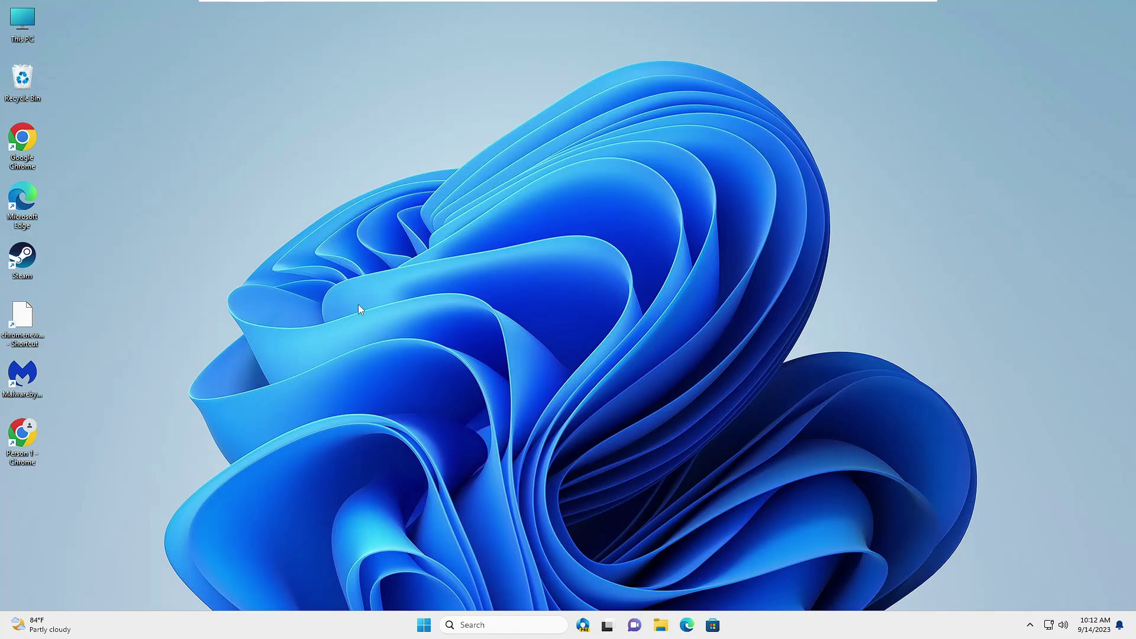
Open the Network Connections window with ncpa.cpl and reposition it on the desktop.
click(485, 627)
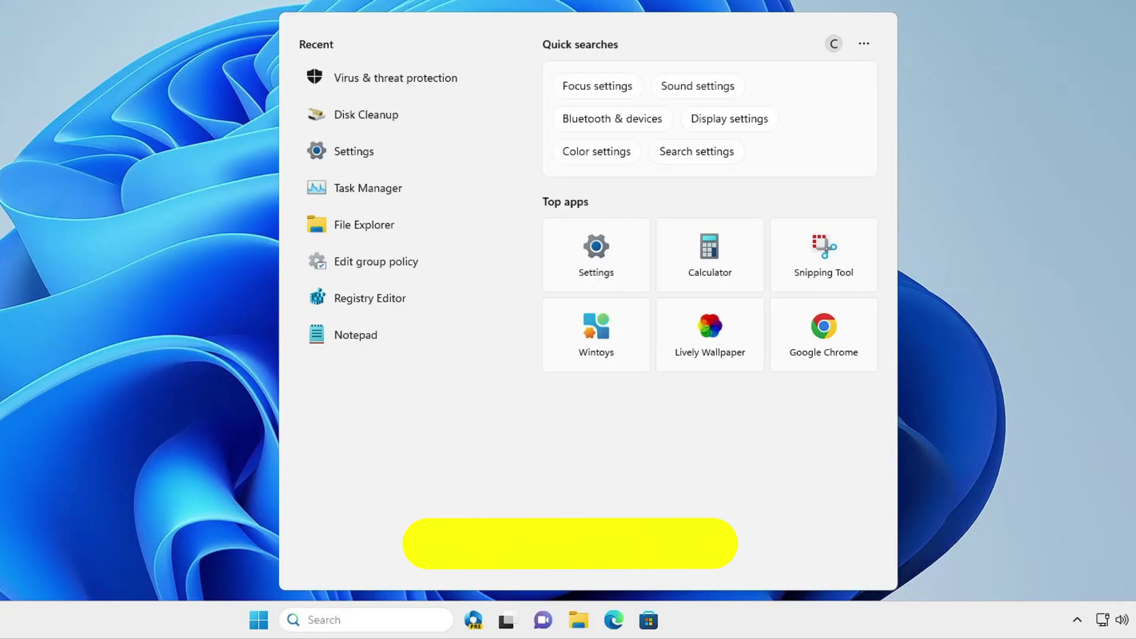
text(nc)
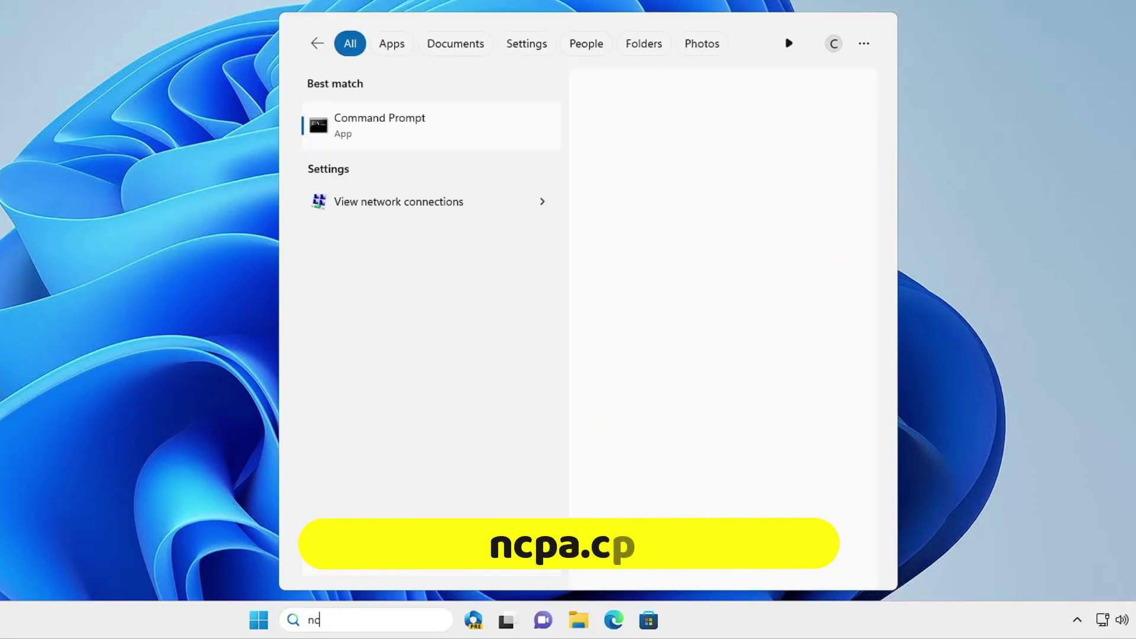
text(pa.cpl)
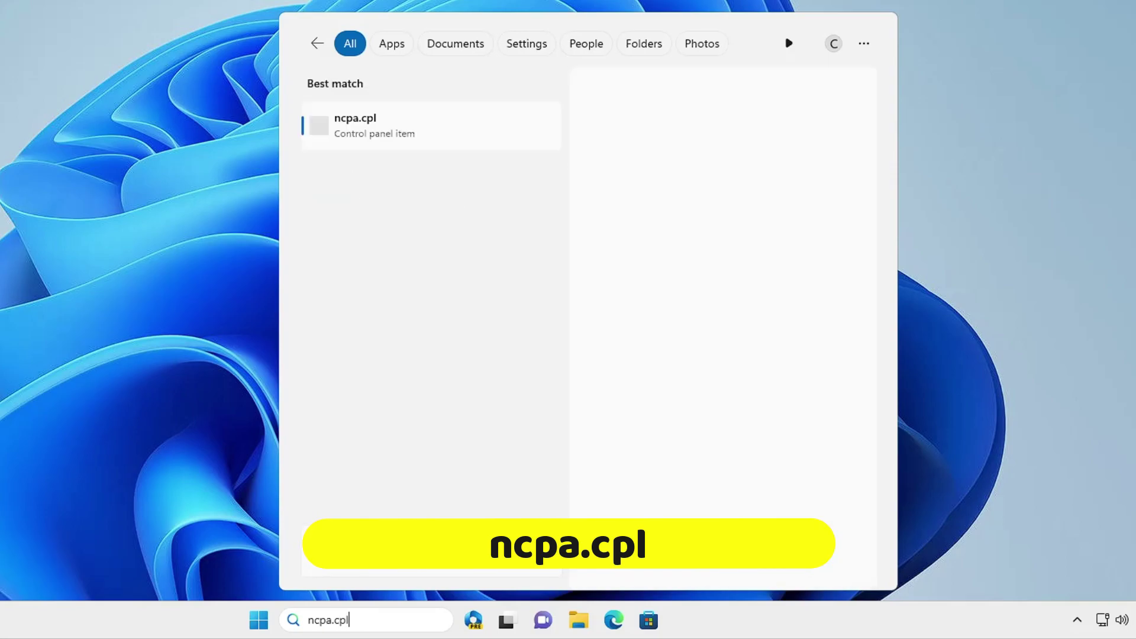
key(Return)
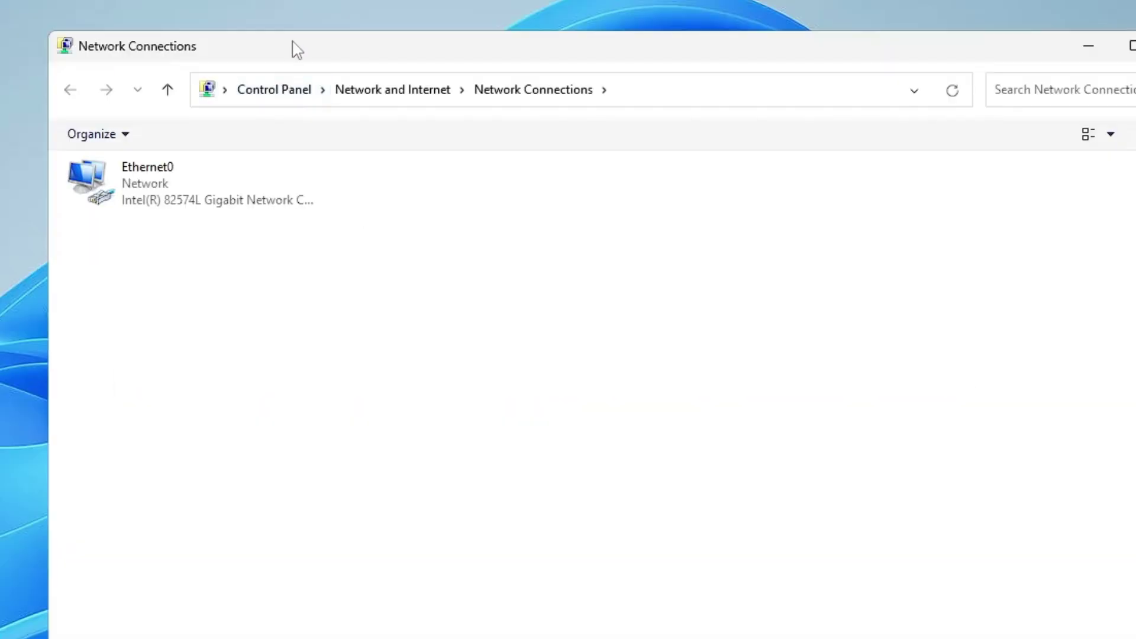
drag(363, 55, 343, 146)
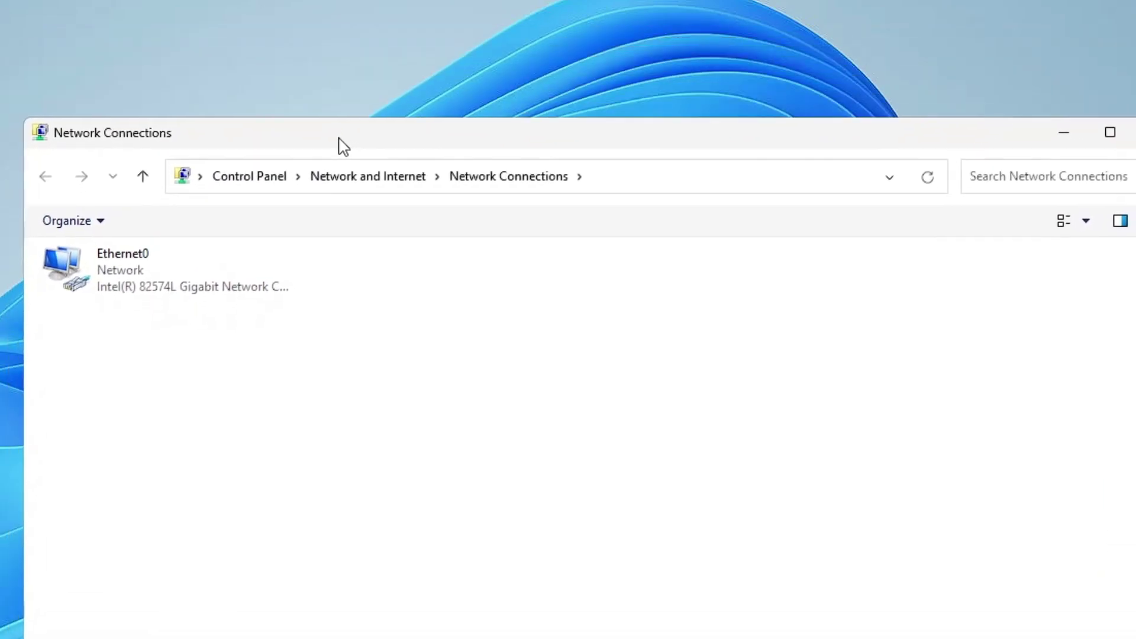
Disable the Ethernet0 network adapter and minimize the Network Connections window.
click(171, 274)
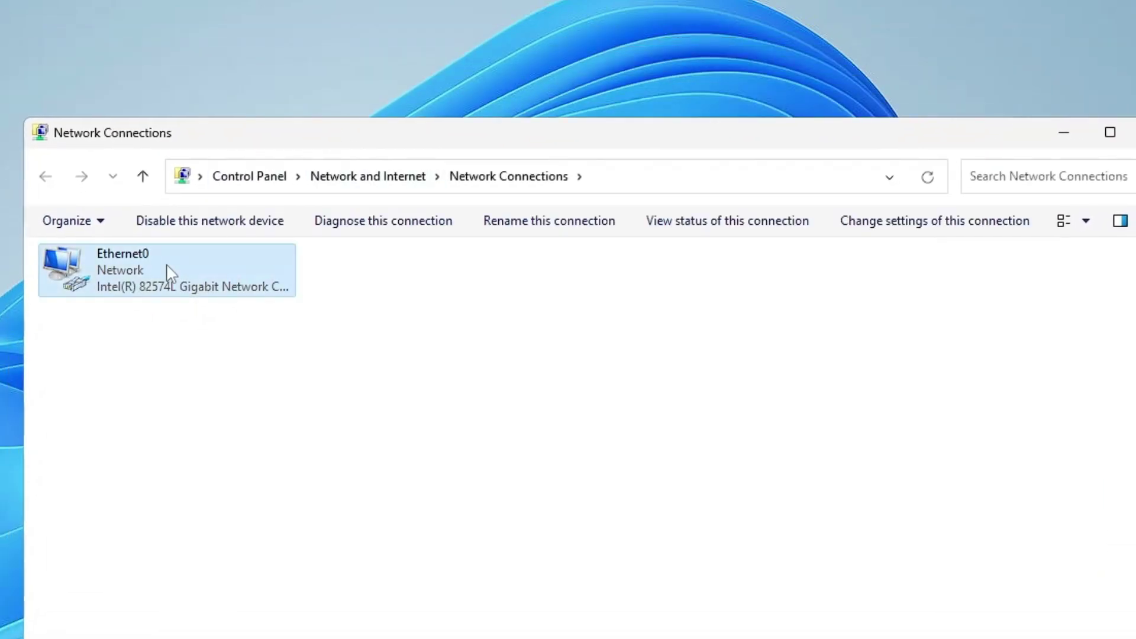
right_click(179, 263)
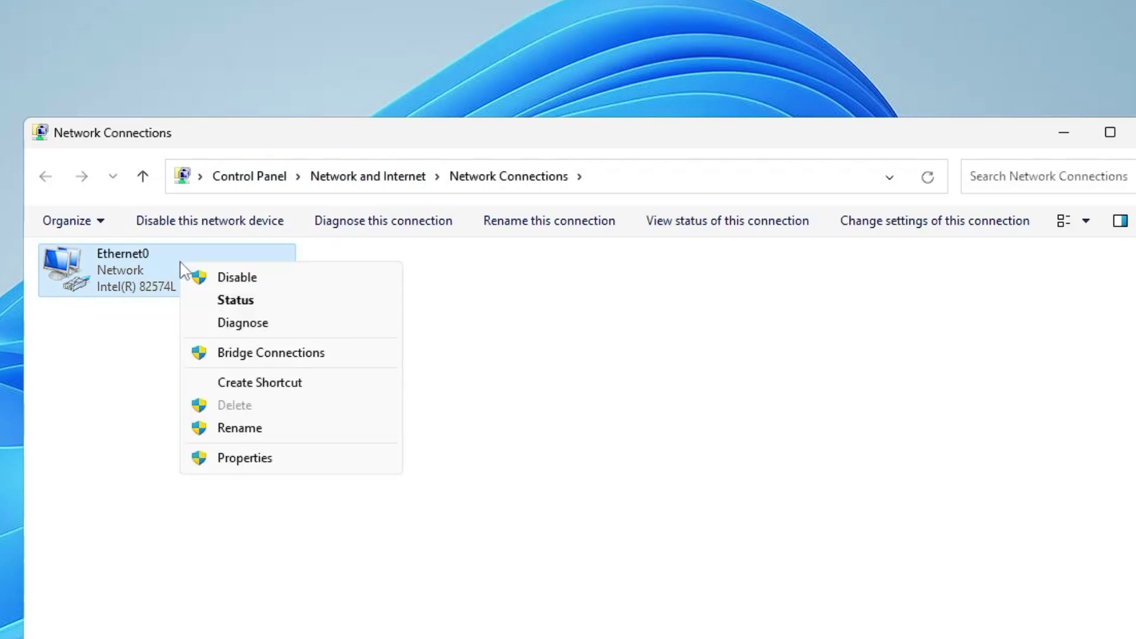
click(258, 280)
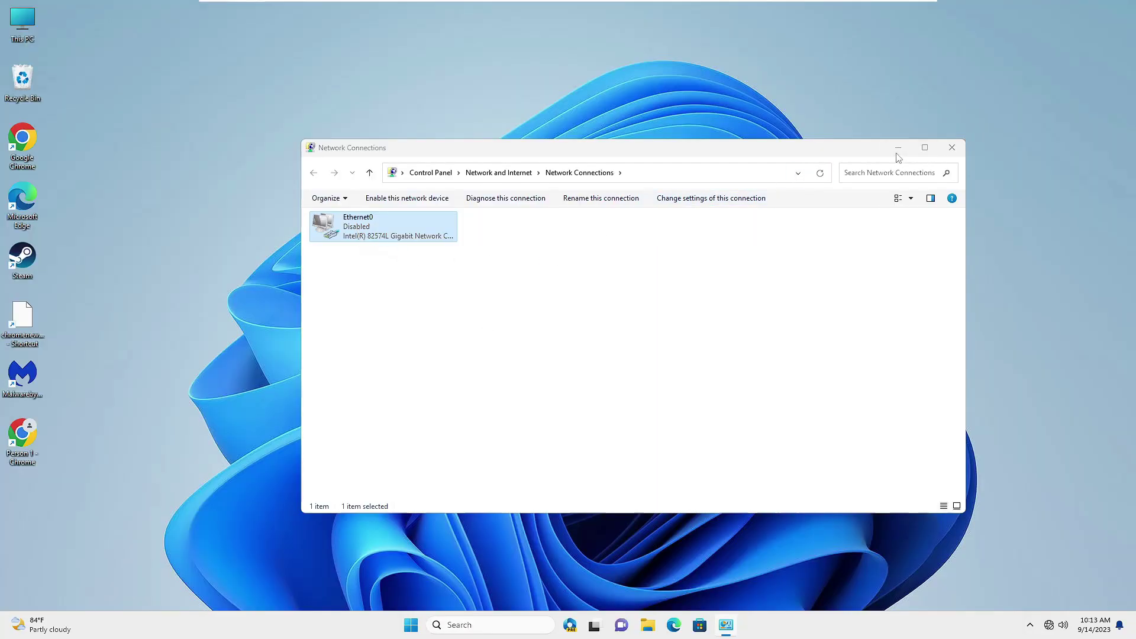
click(898, 149)
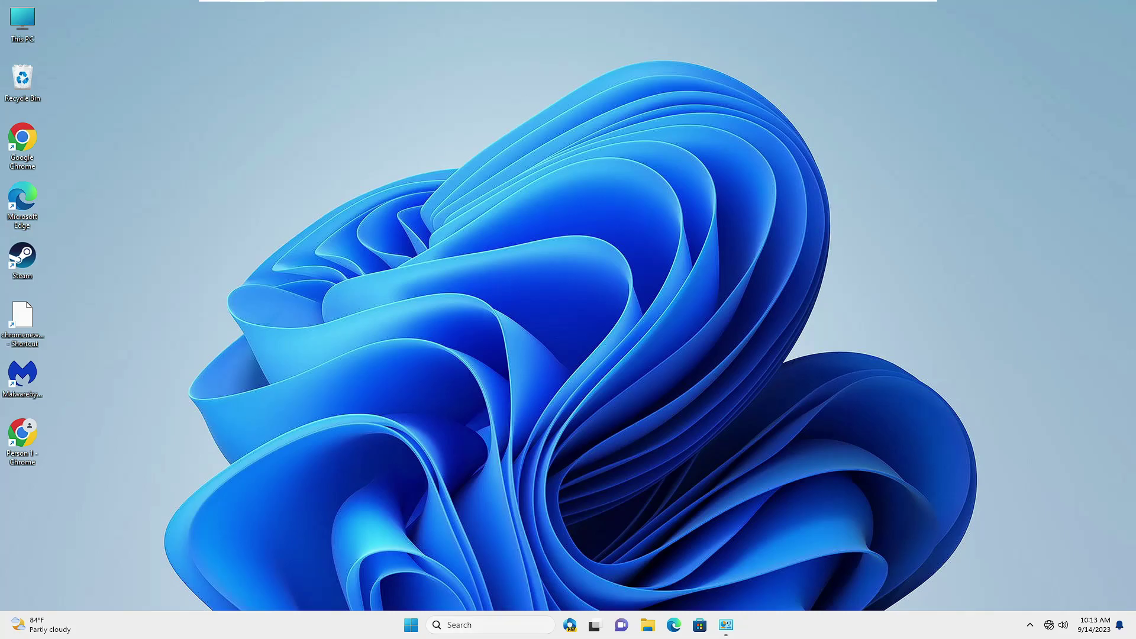
Search Windows for "virus", open Virus & threat protection and show its scan options.
click(498, 624)
text(virus)
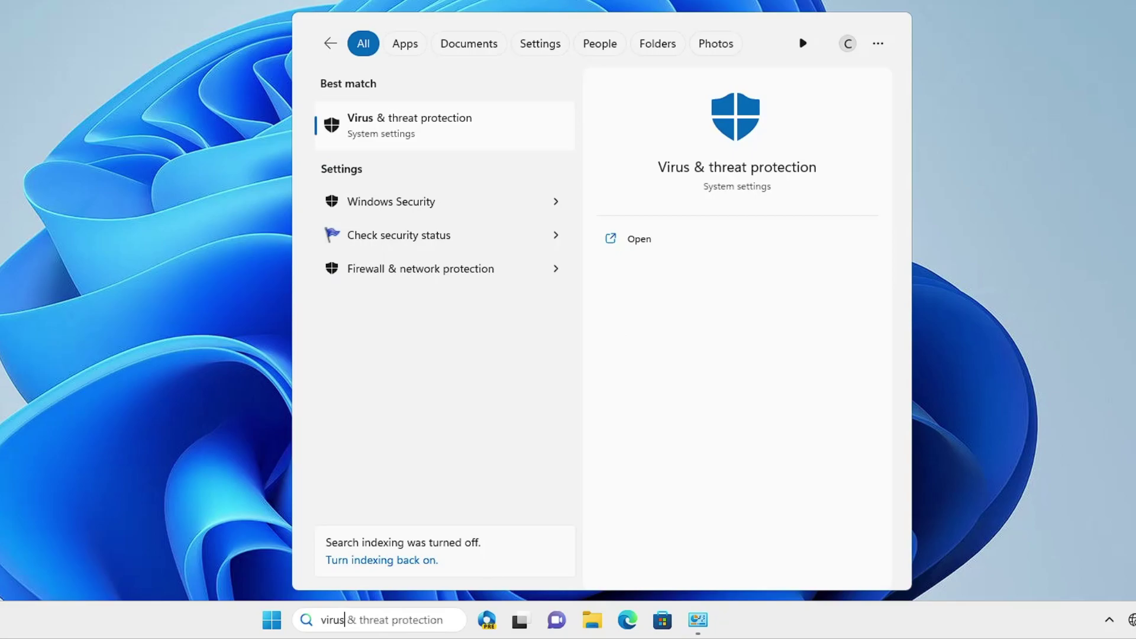
click(436, 127)
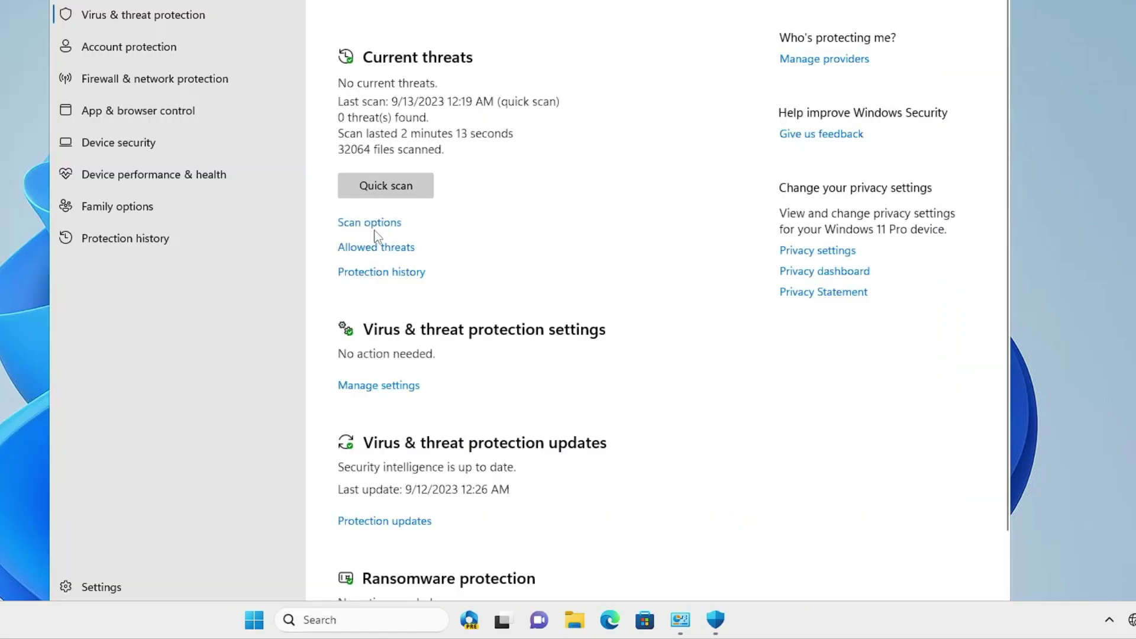
click(378, 231)
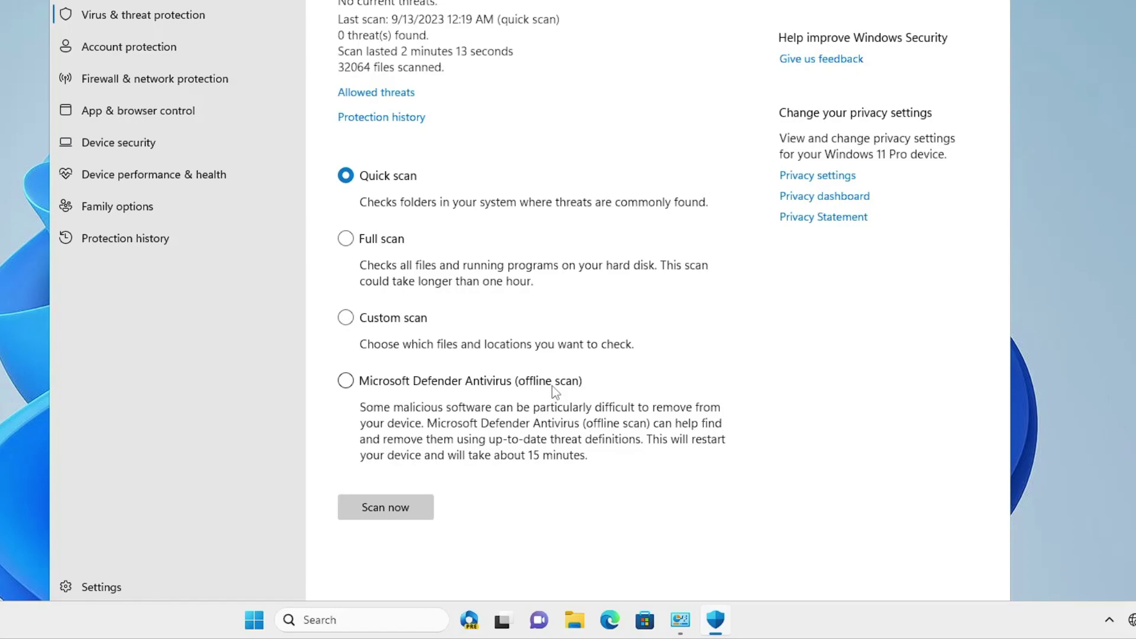
Start a Microsoft Defender Antivirus offline scan, allowing Windows Security to make changes and dismissing the sign-out notice.
click(347, 382)
click(394, 506)
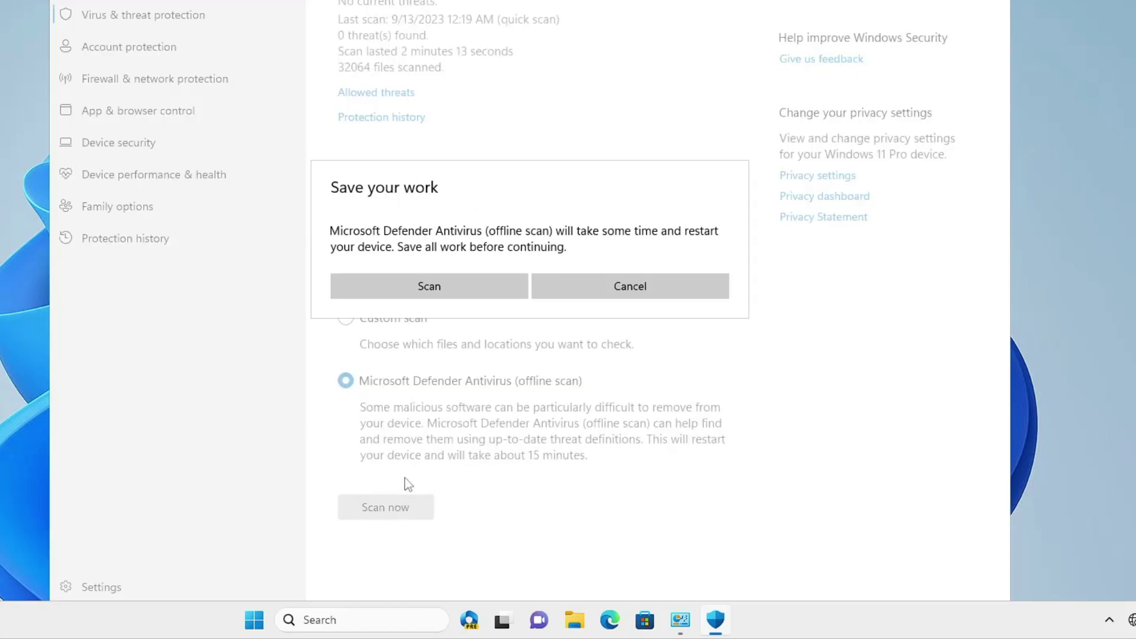
click(459, 294)
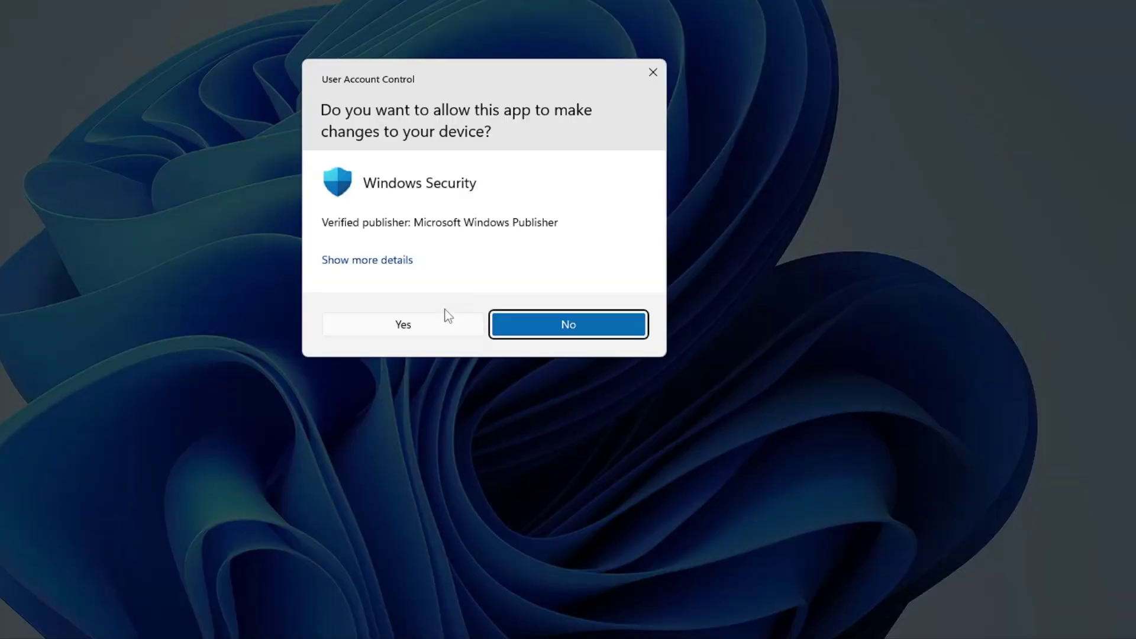
click(448, 317)
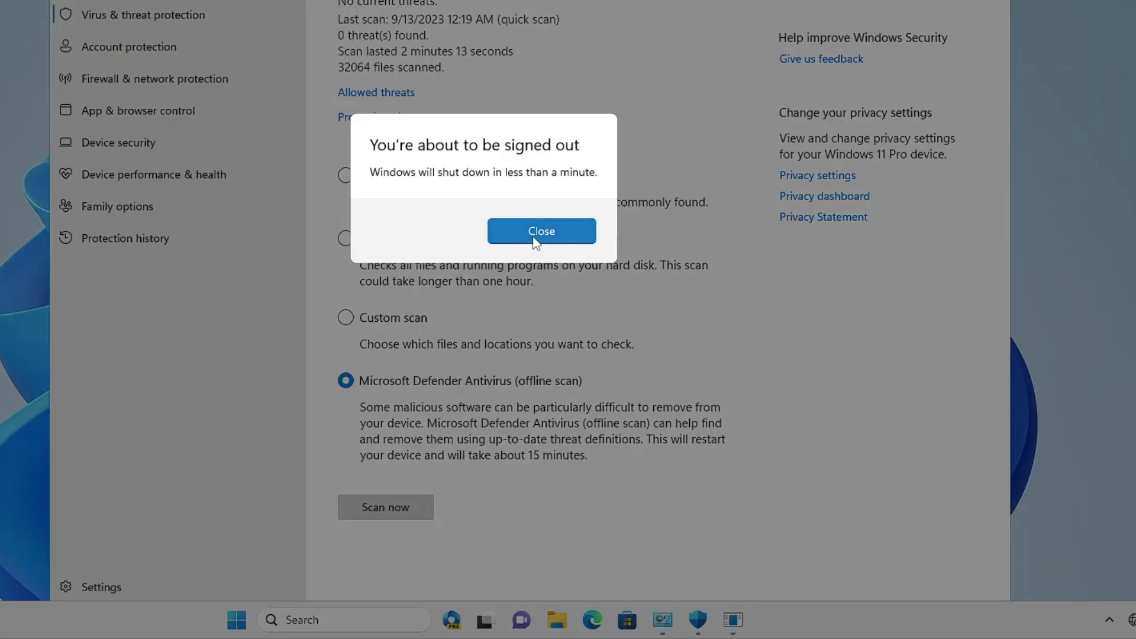
click(548, 238)
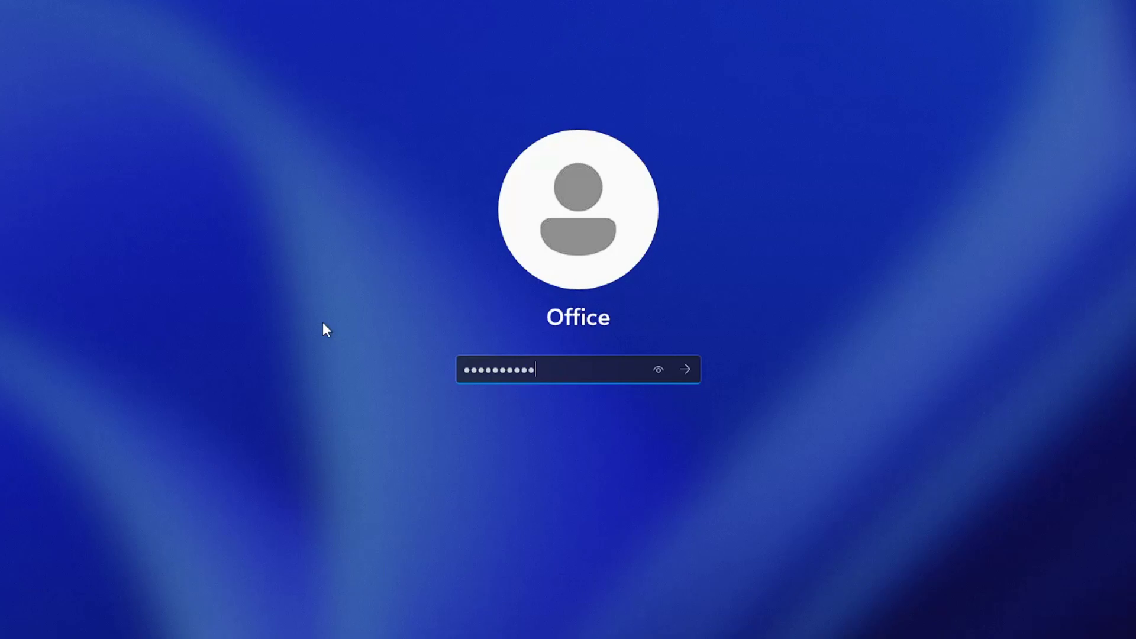
Sign back in to Windows with the account password and open Network Connections with ncpa.cpl.
key(Return)
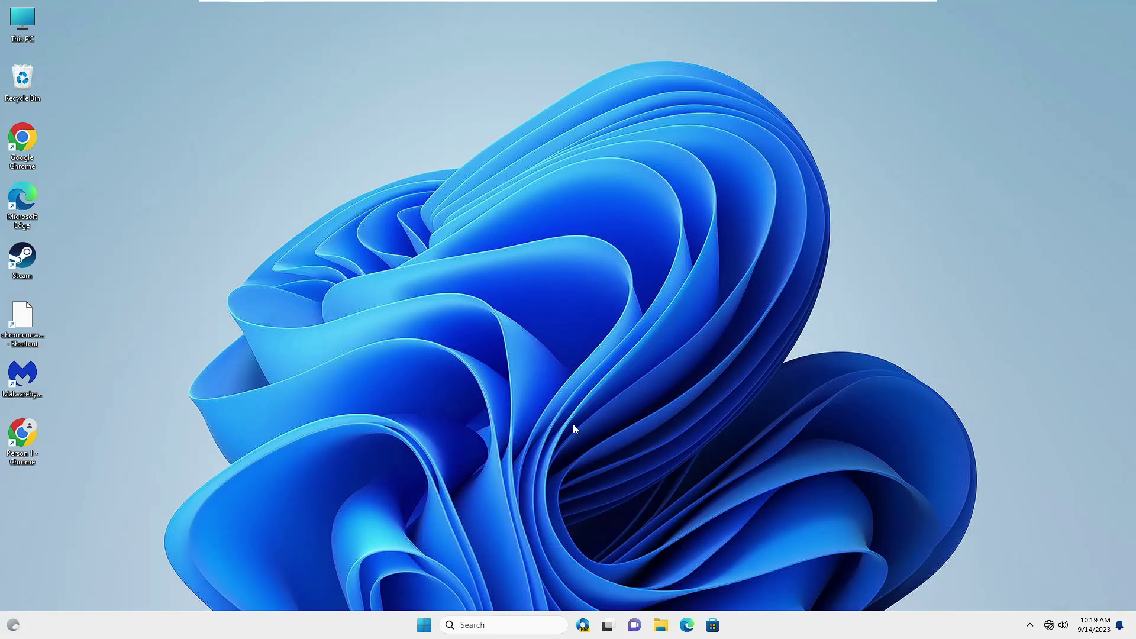
click(499, 623)
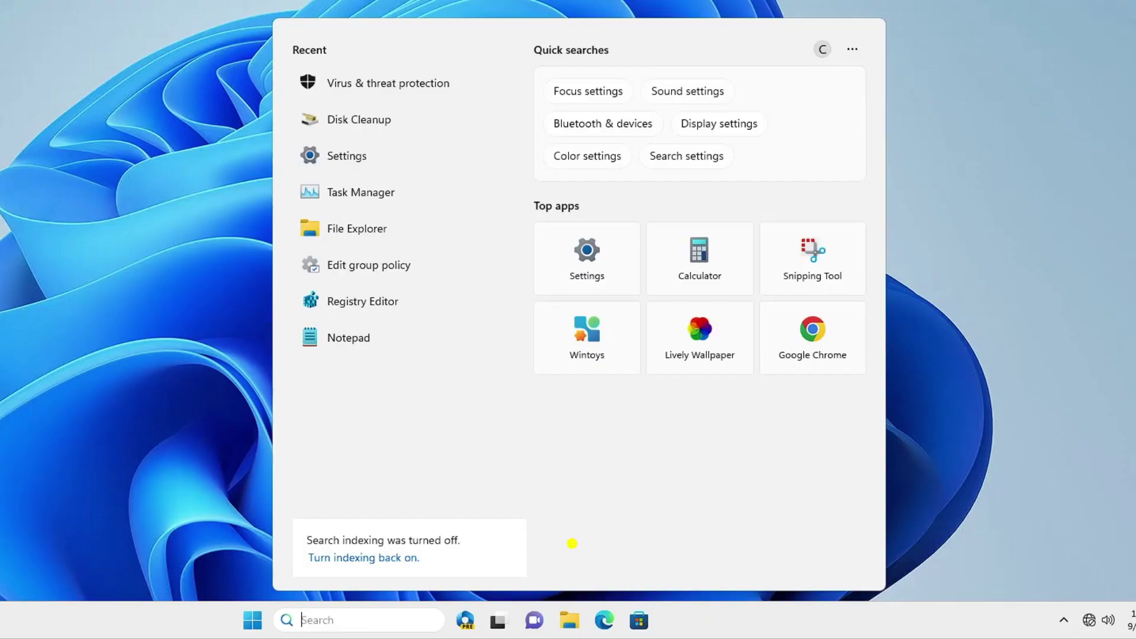
text(n)
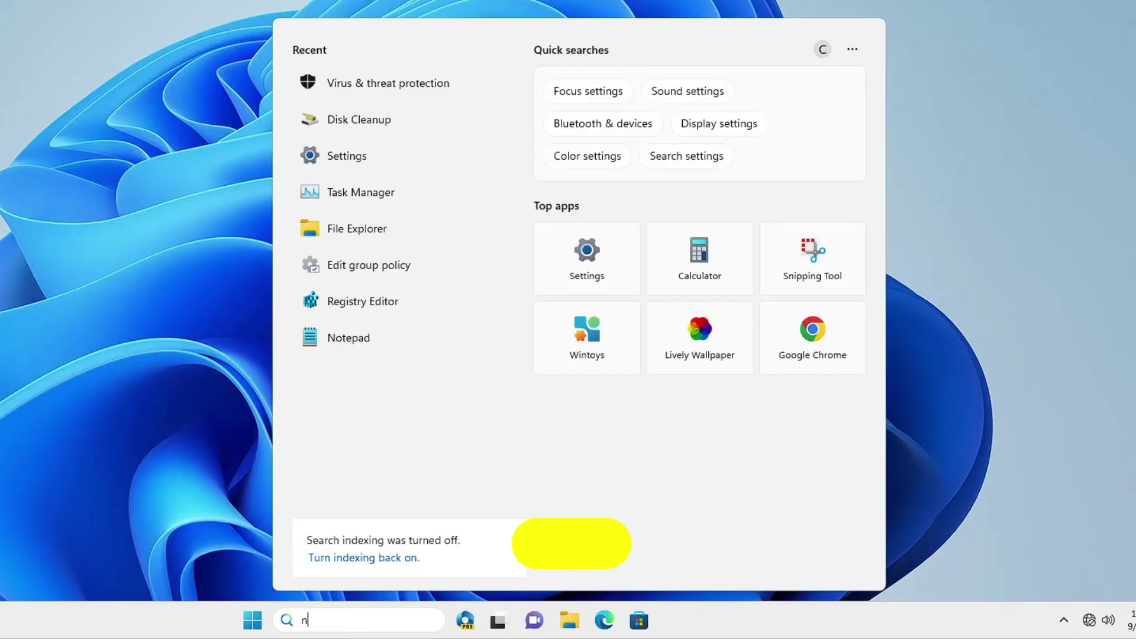
text(cpa.cpl)
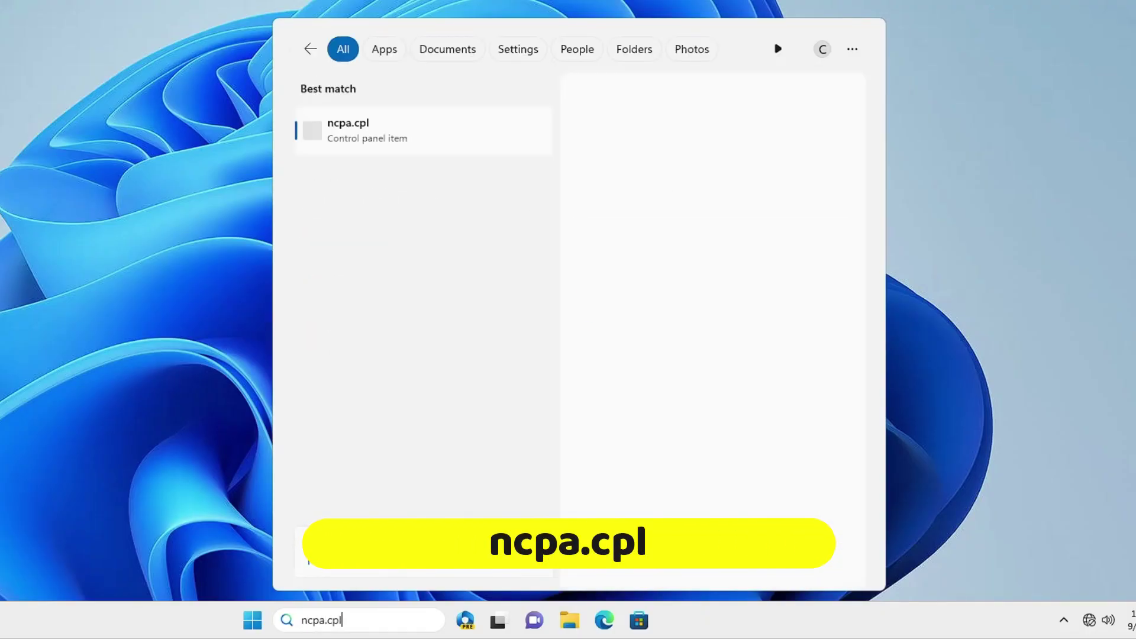
key(Return)
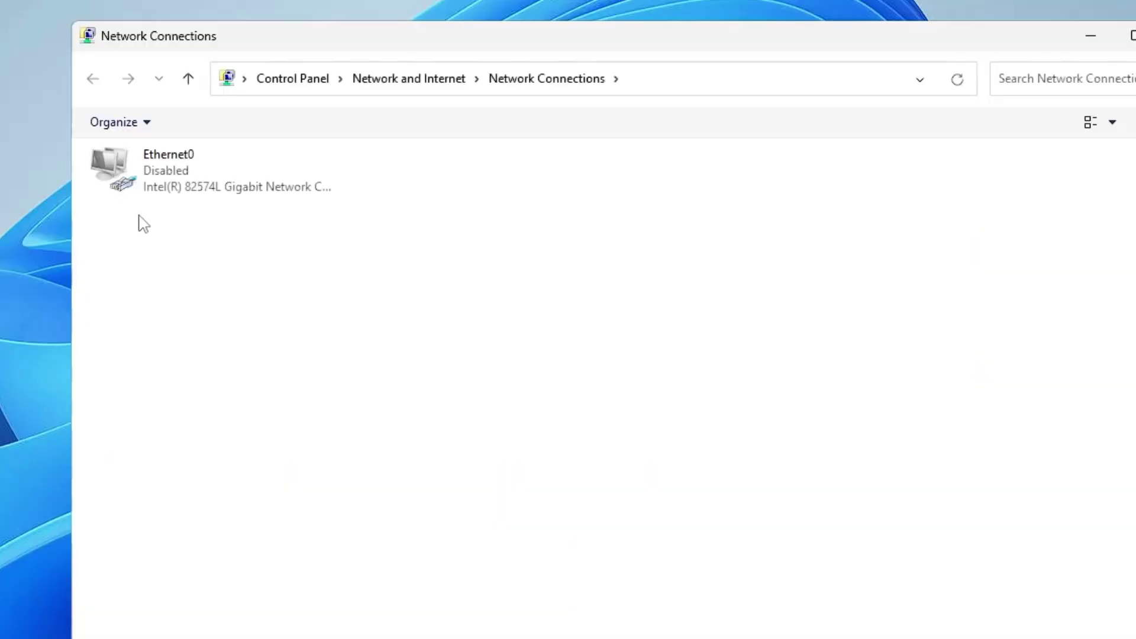
Enable the Ethernet0 network adapter again.
click(163, 185)
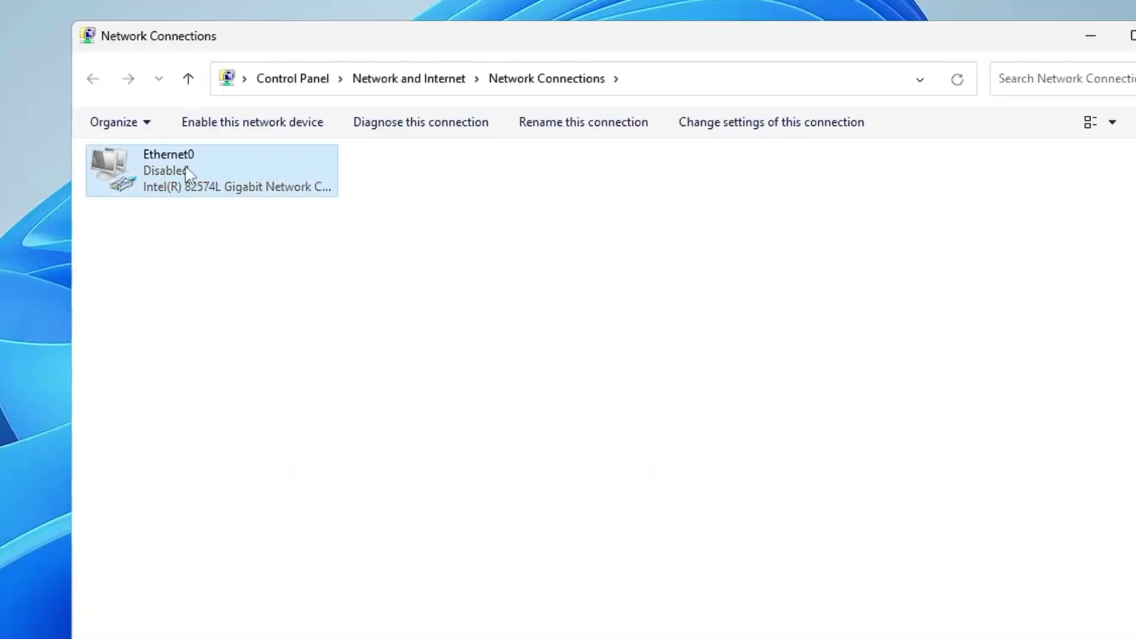
right_click(187, 172)
click(231, 187)
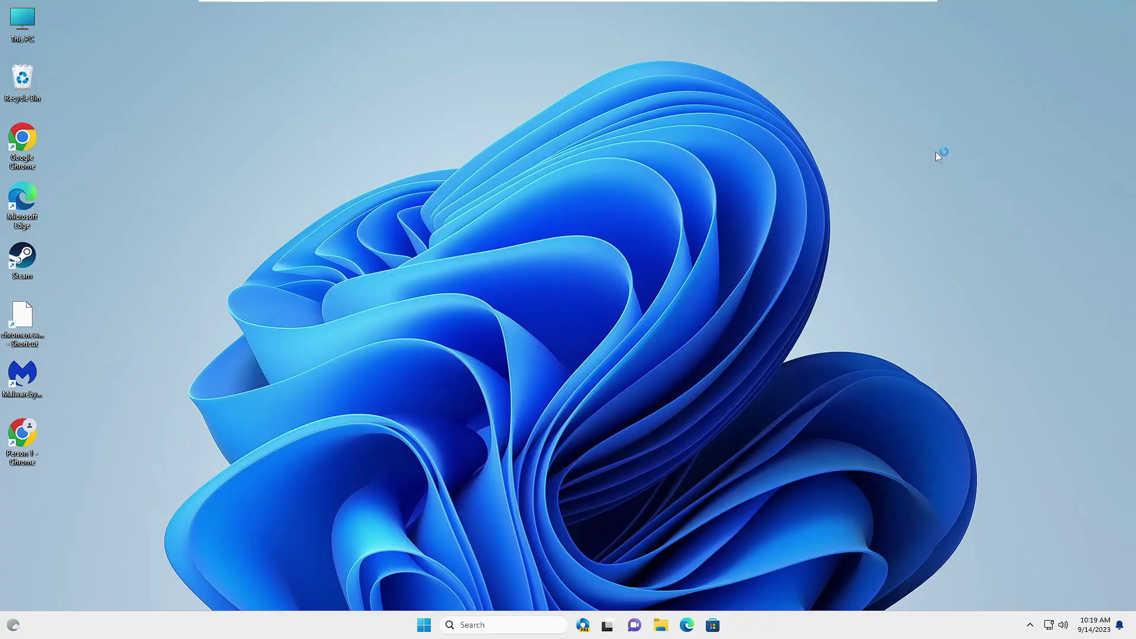
Open Google Chrome with the Heal profile and go to HitmanPro's free 30-day trial page from hitmanpro.com.
double_click(23, 139)
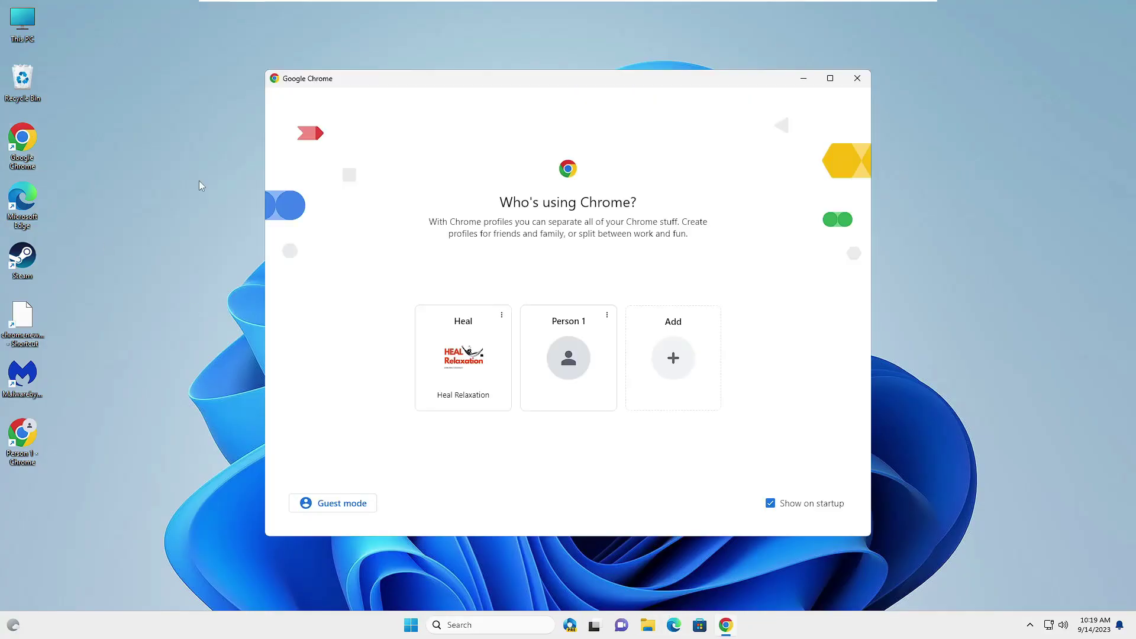
click(496, 346)
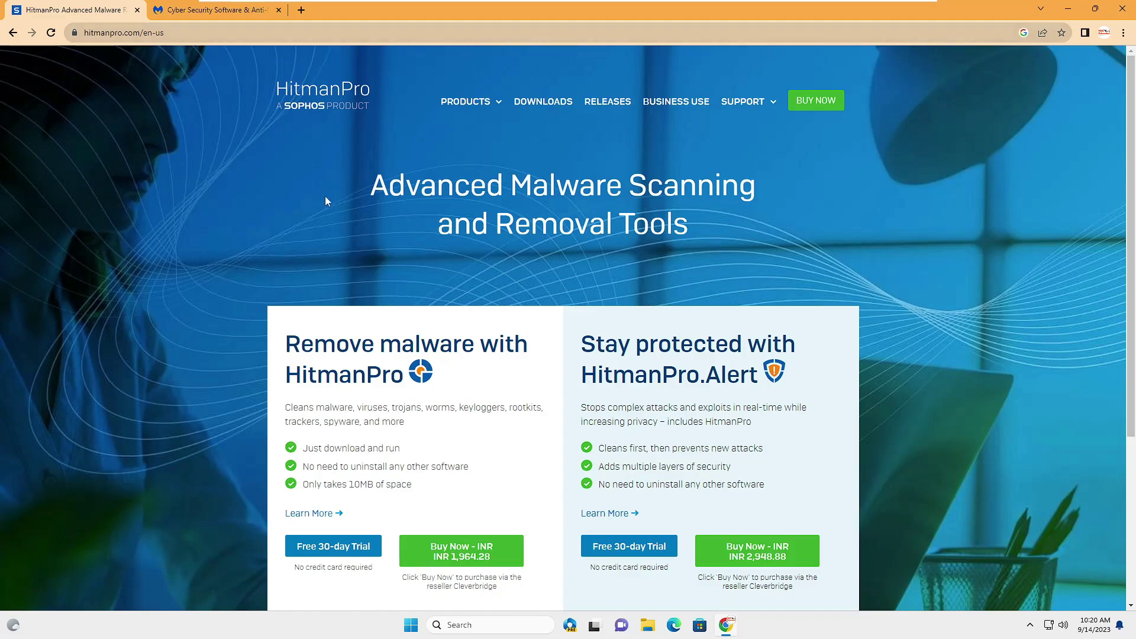
scroll(328, 273, down, 2)
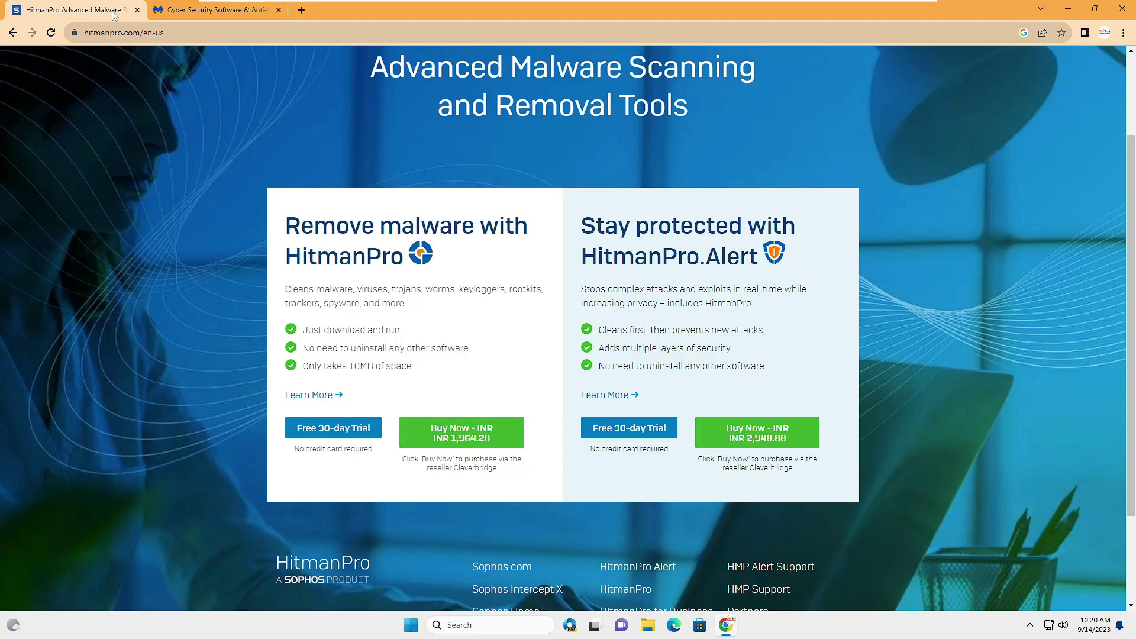
click(335, 429)
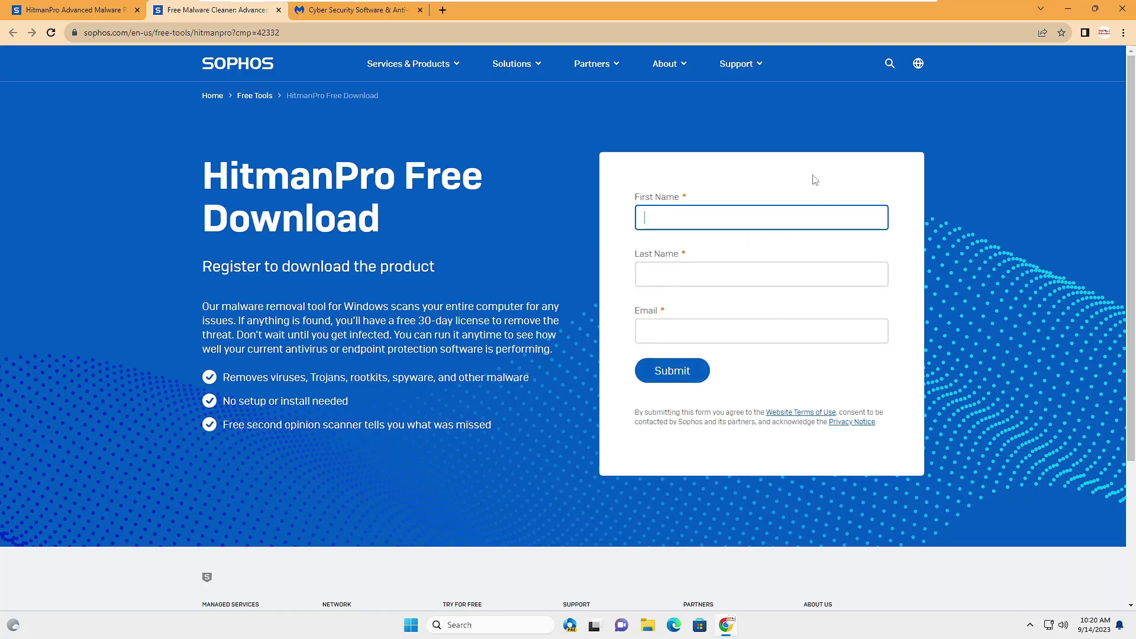
Run HitmanPro with permission to make changes, start a one-time scan without storing a copy, and minimize its window.
double_click(409, 271)
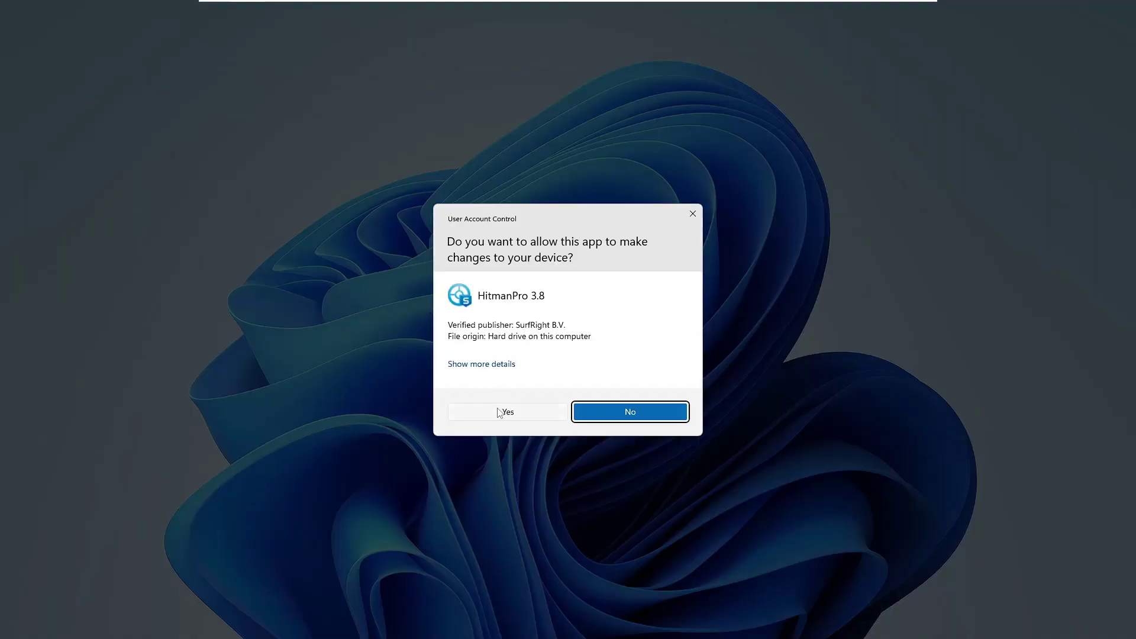
click(506, 412)
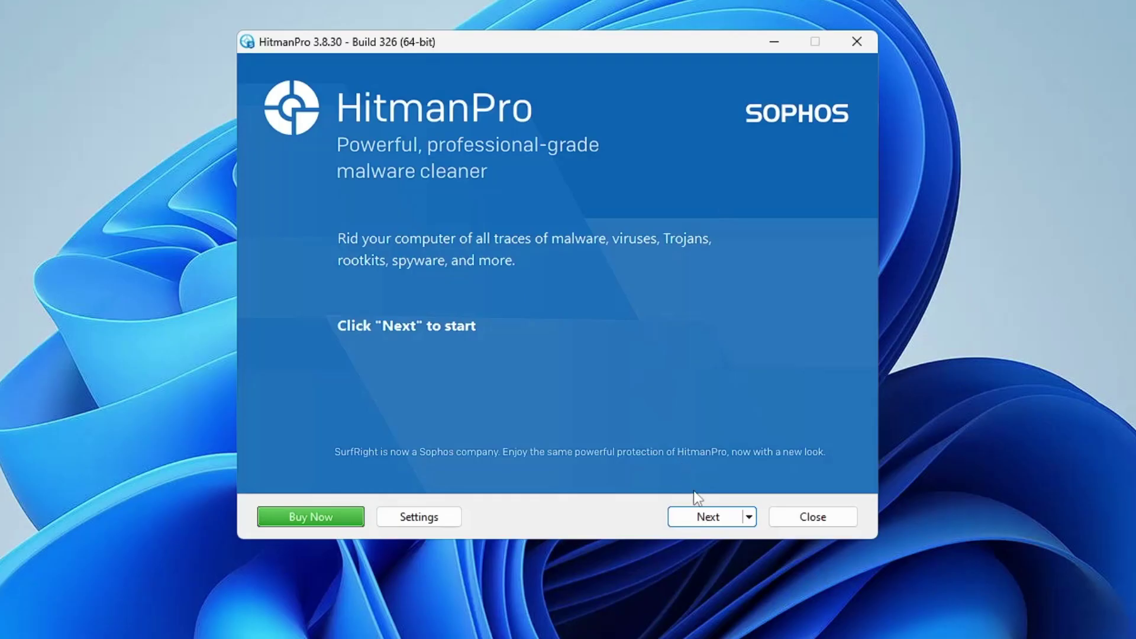
click(690, 514)
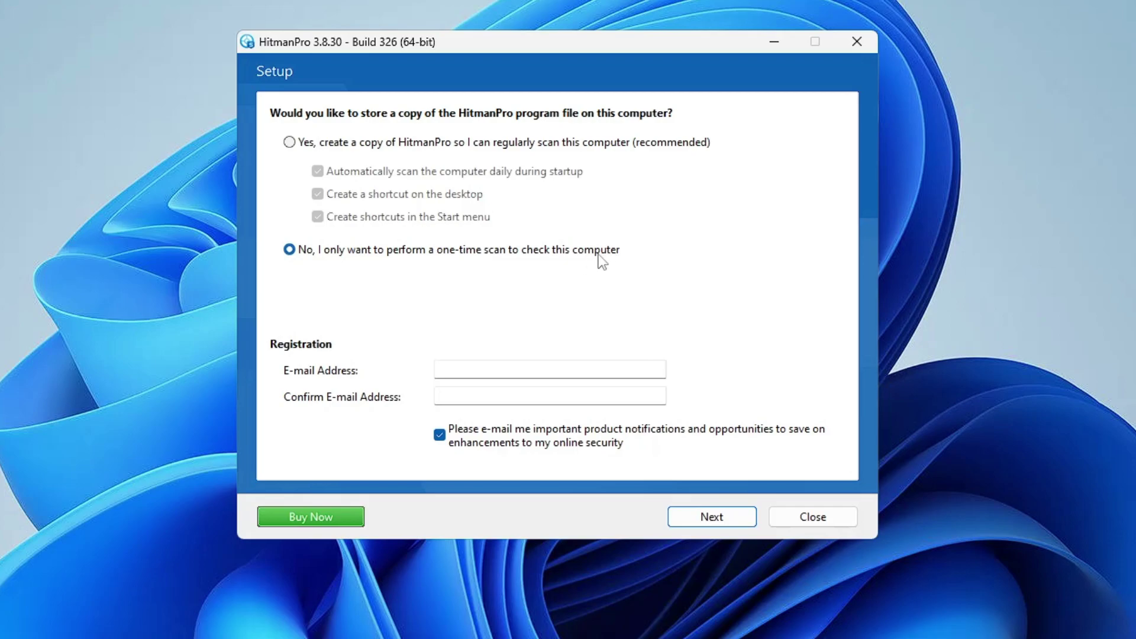
click(699, 520)
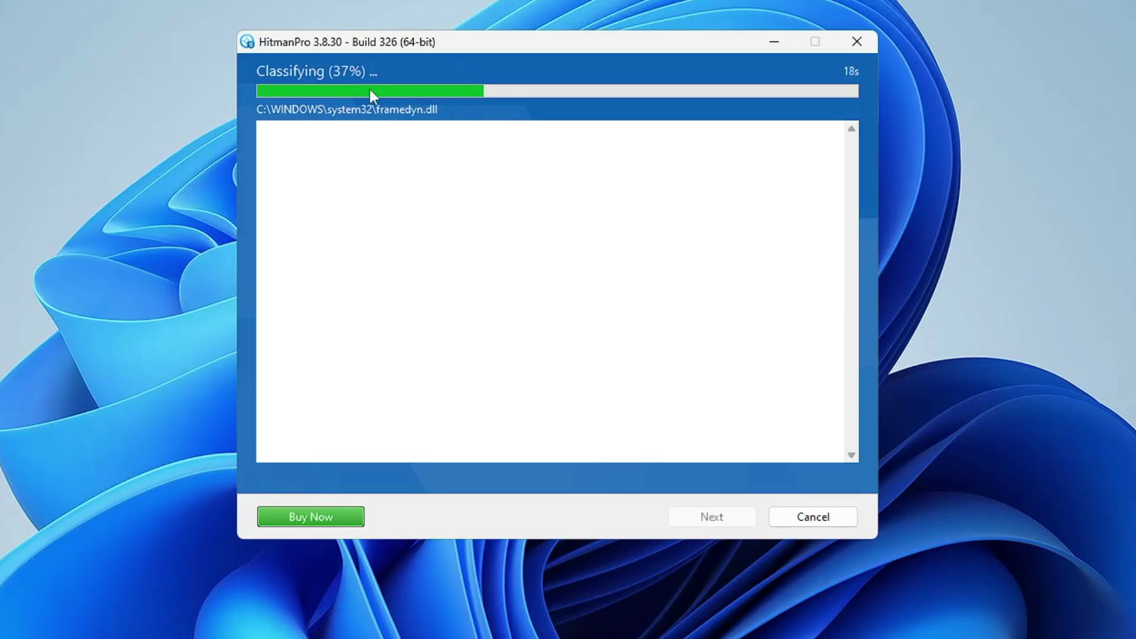
click(780, 42)
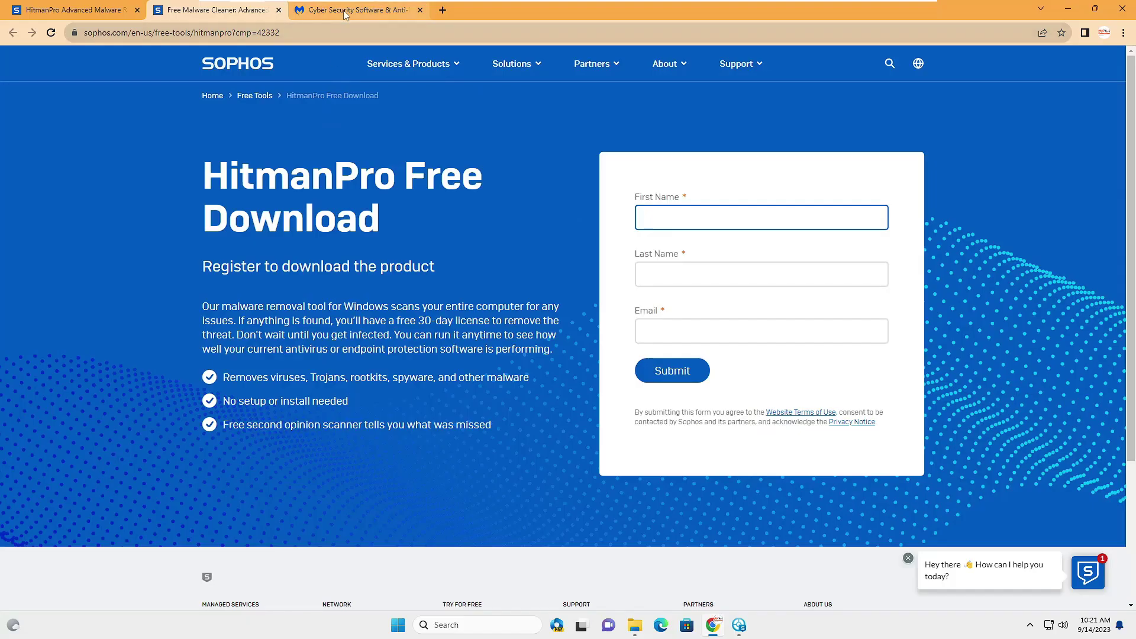
View the Malwarebytes website in Chrome, minimize the browser and launch the installed Malwarebytes application.
click(345, 14)
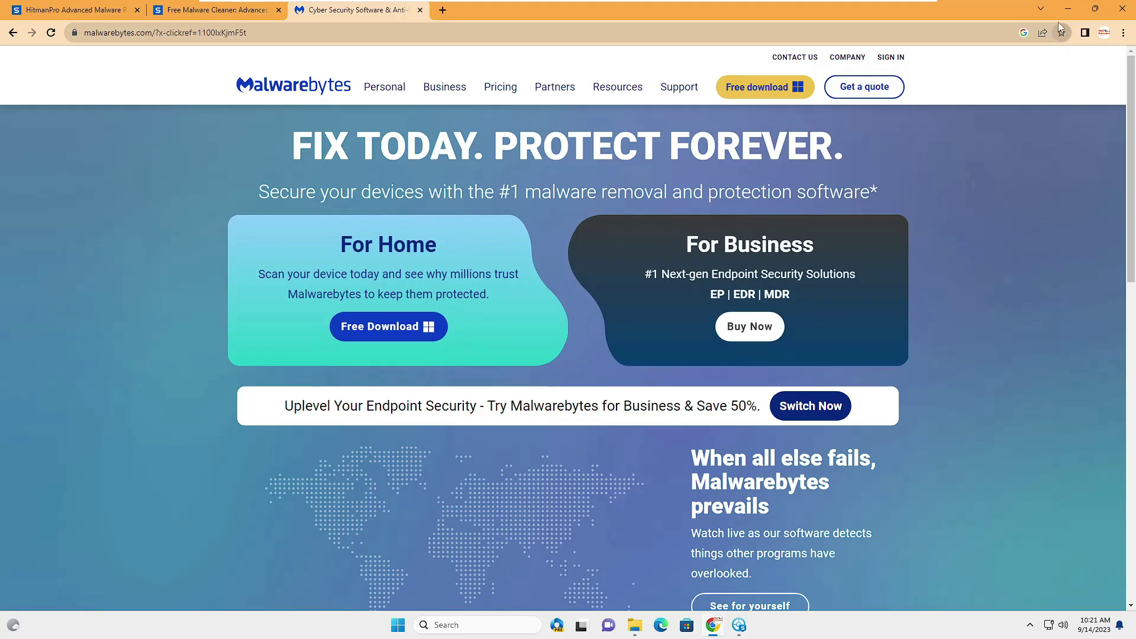
click(1068, 8)
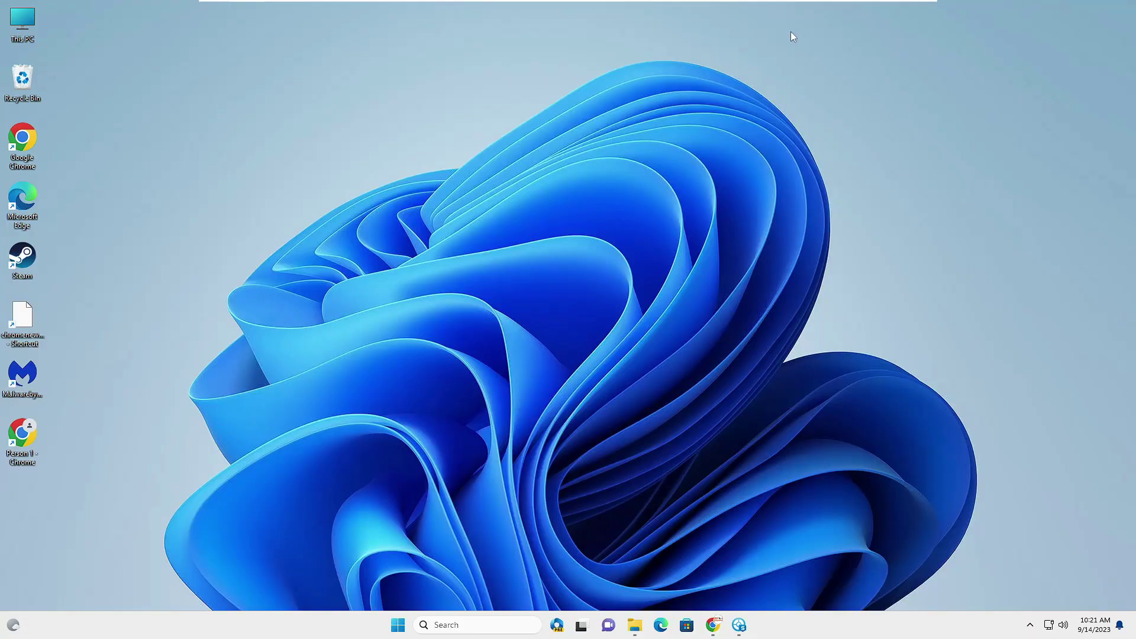
double_click(38, 378)
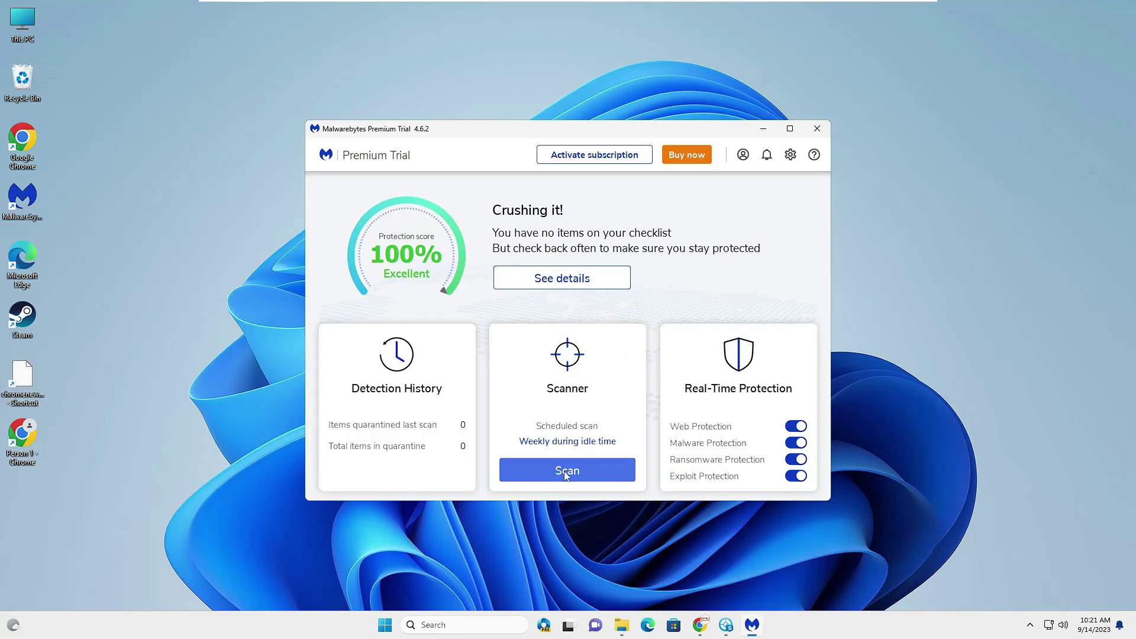
Start a Malwarebytes threat scan and minimize the Malwarebytes window while it runs.
click(566, 473)
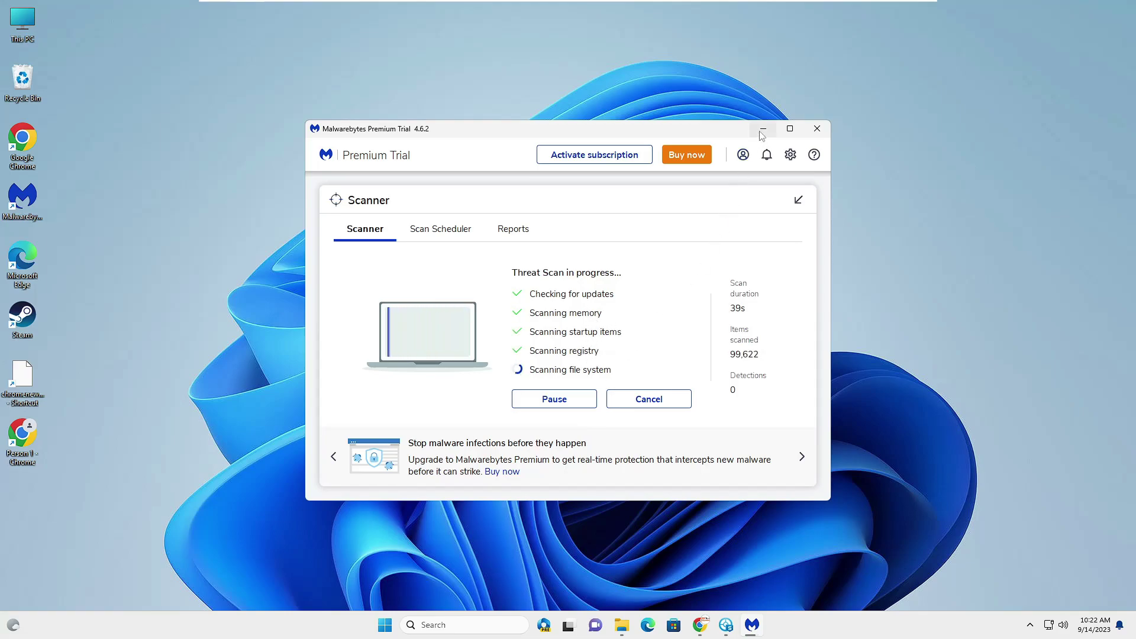
click(763, 128)
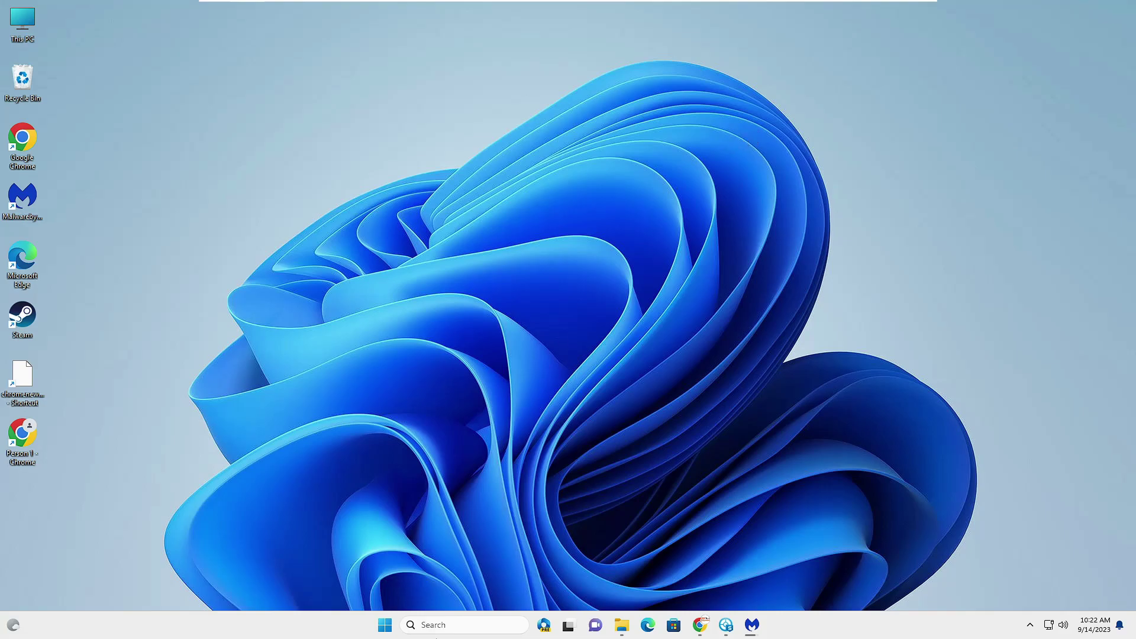
Search for the allow remote assistance setting, disable Remote Assistance connections to this computer in System Properties, and apply the change.
click(453, 625)
text(allow remote)
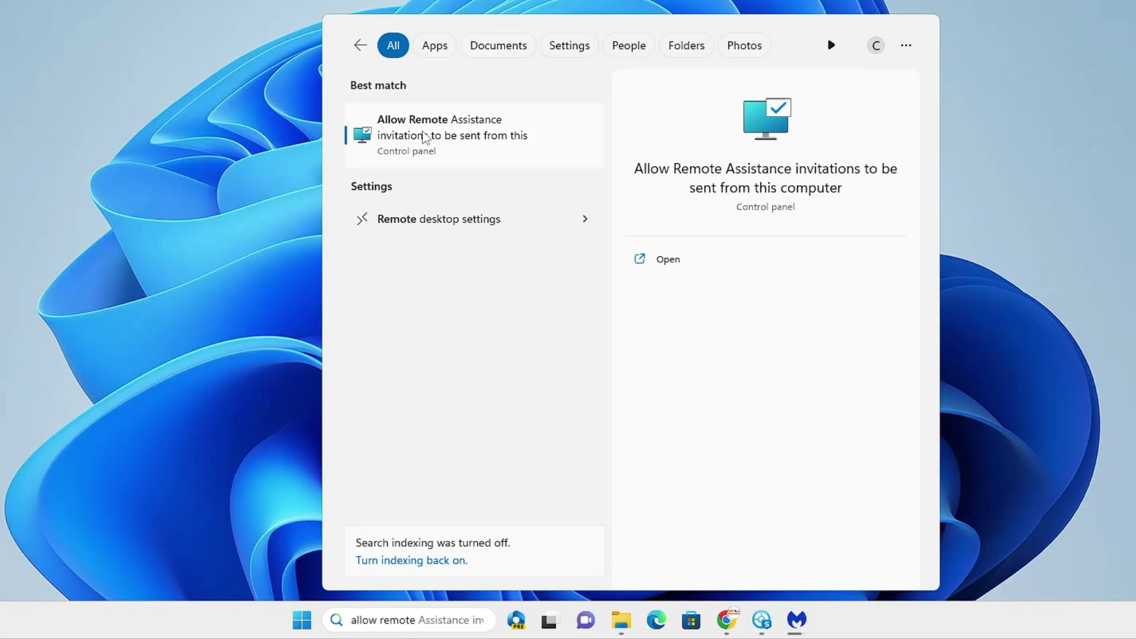
click(500, 144)
drag(181, 2, 602, 24)
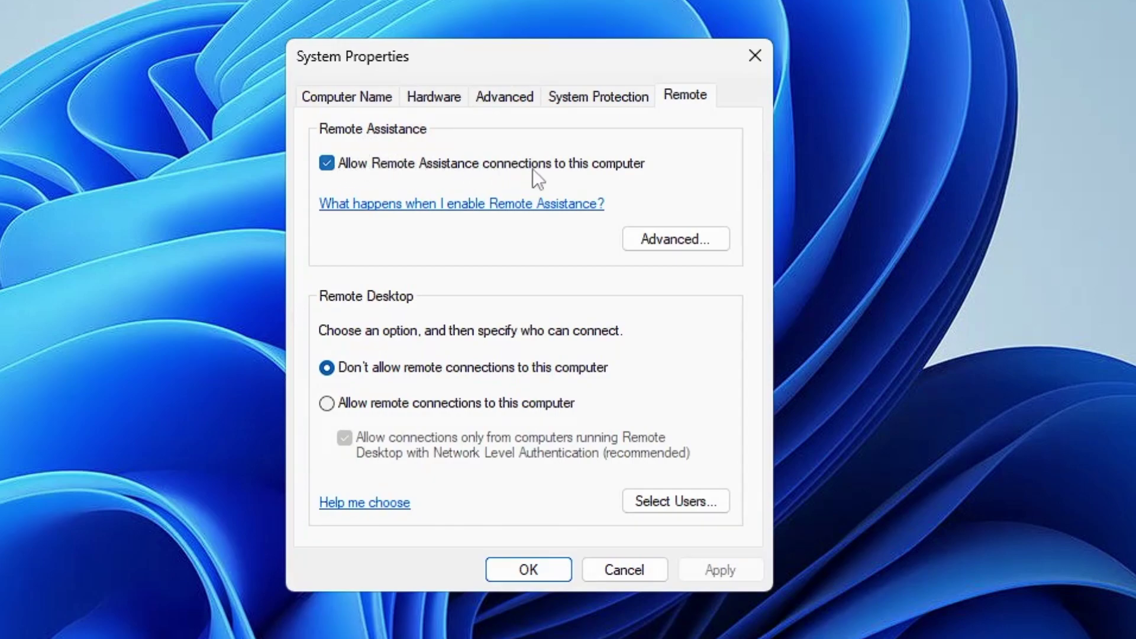
click(334, 163)
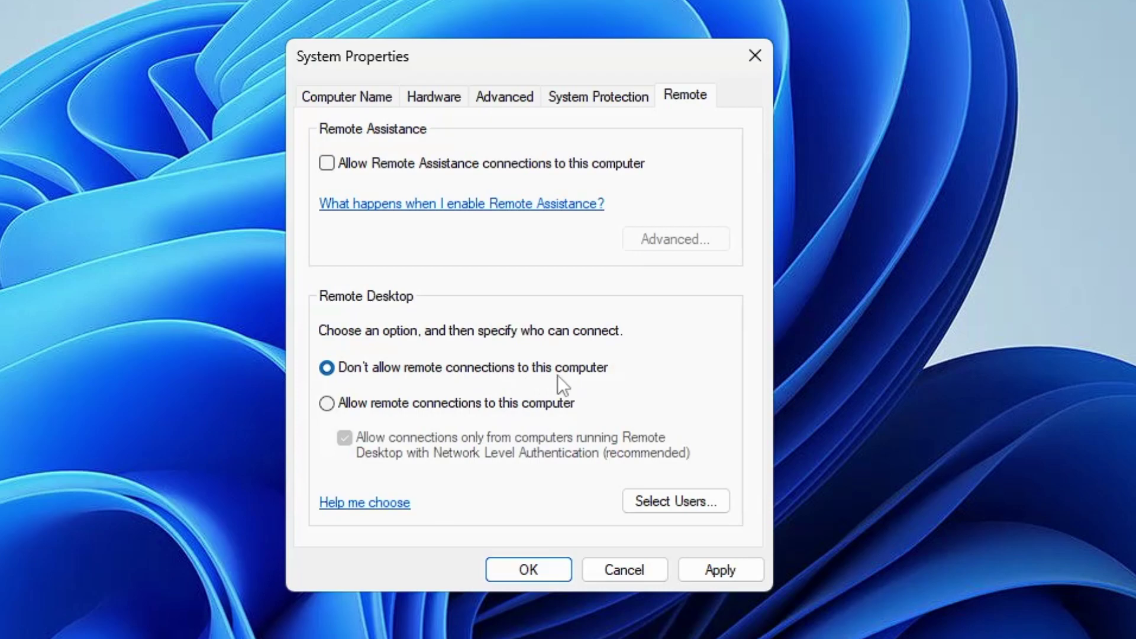
click(719, 570)
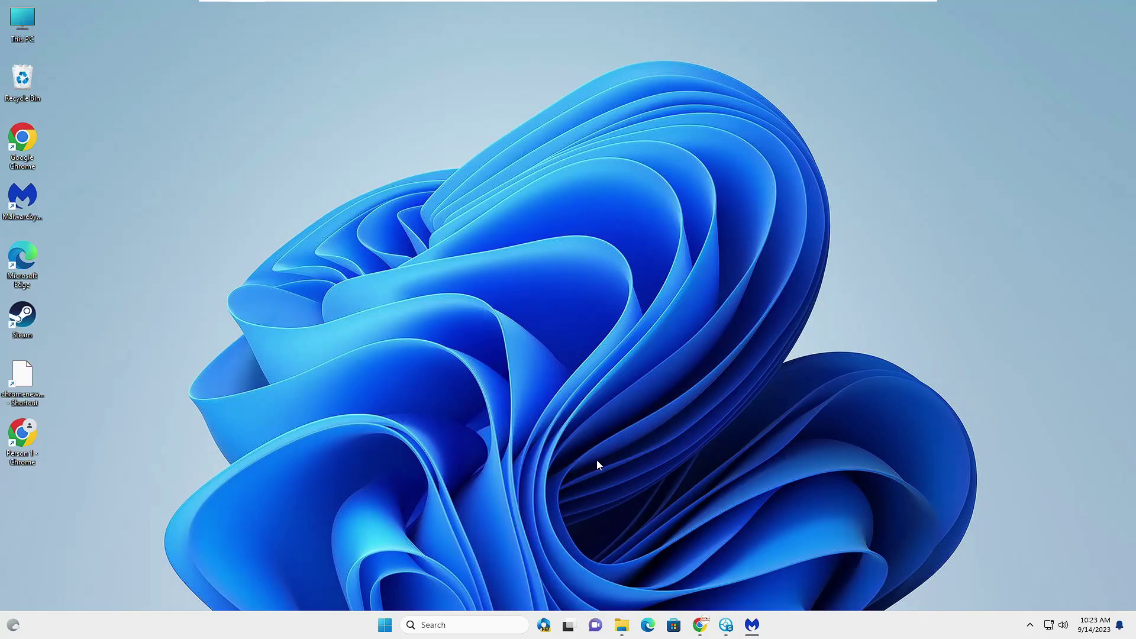
Review the finished Malwarebytes and HitmanPro scan results and close both programs.
click(751, 625)
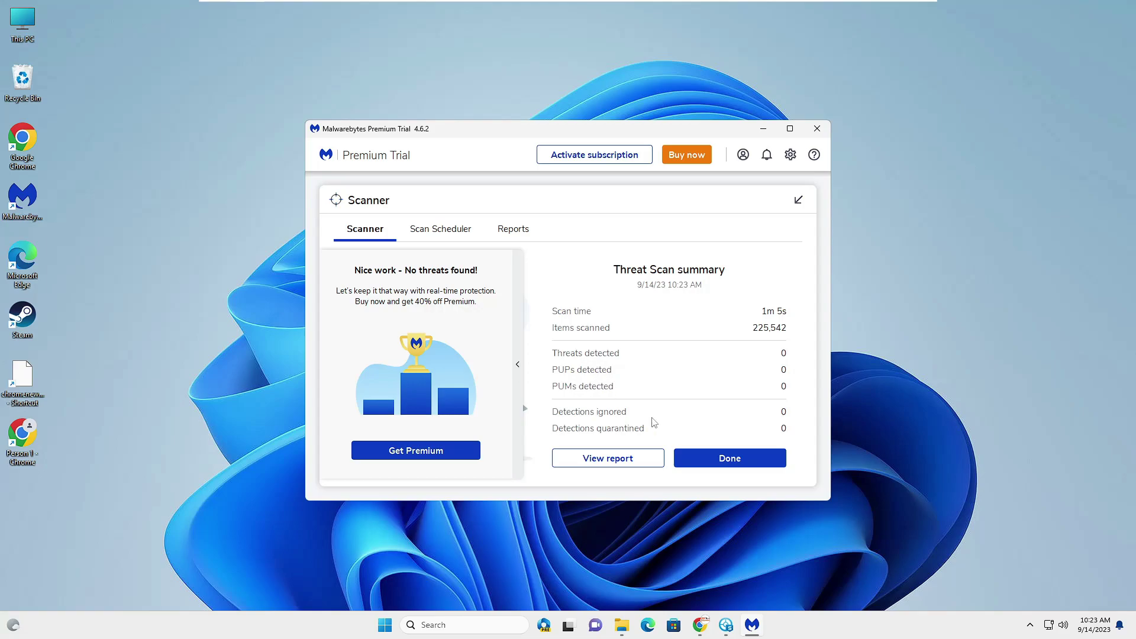
click(725, 465)
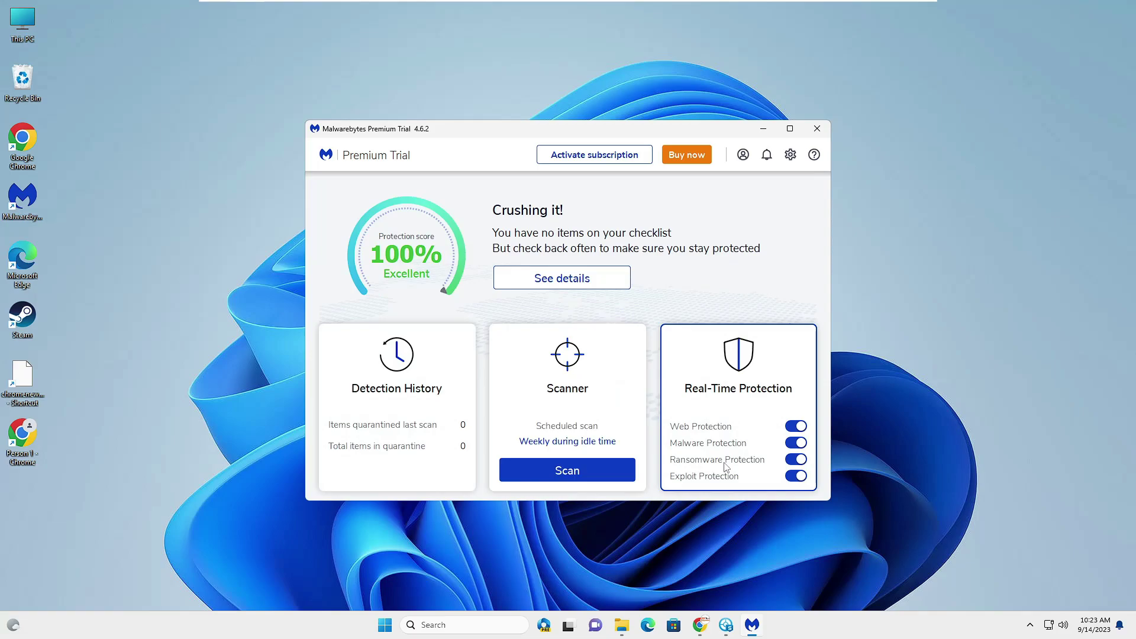
click(817, 128)
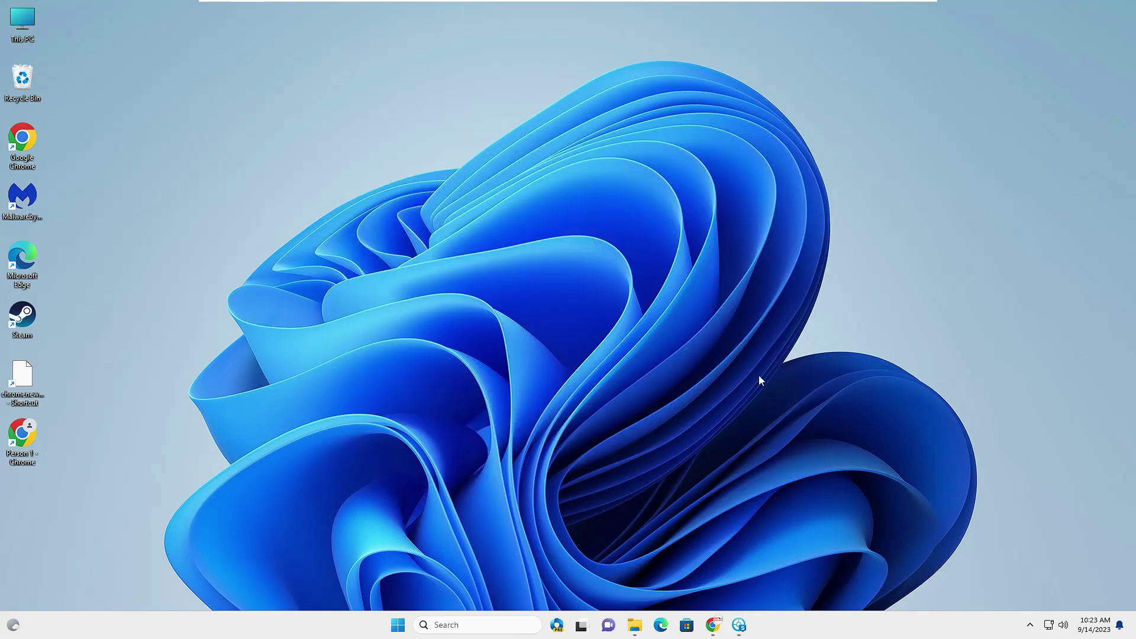
click(739, 625)
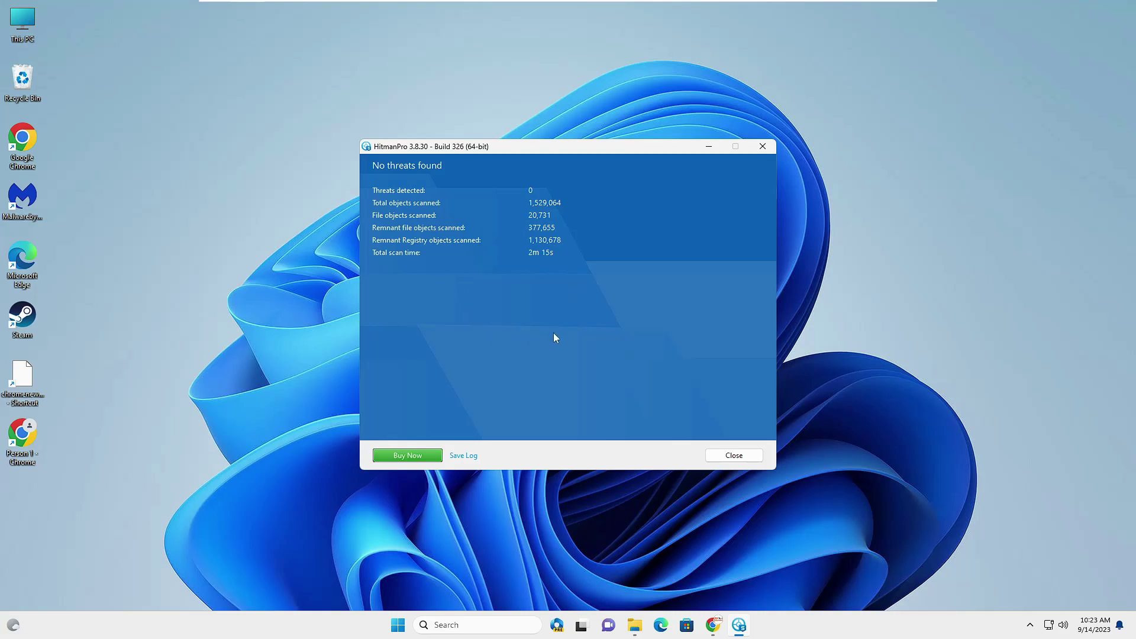
click(734, 455)
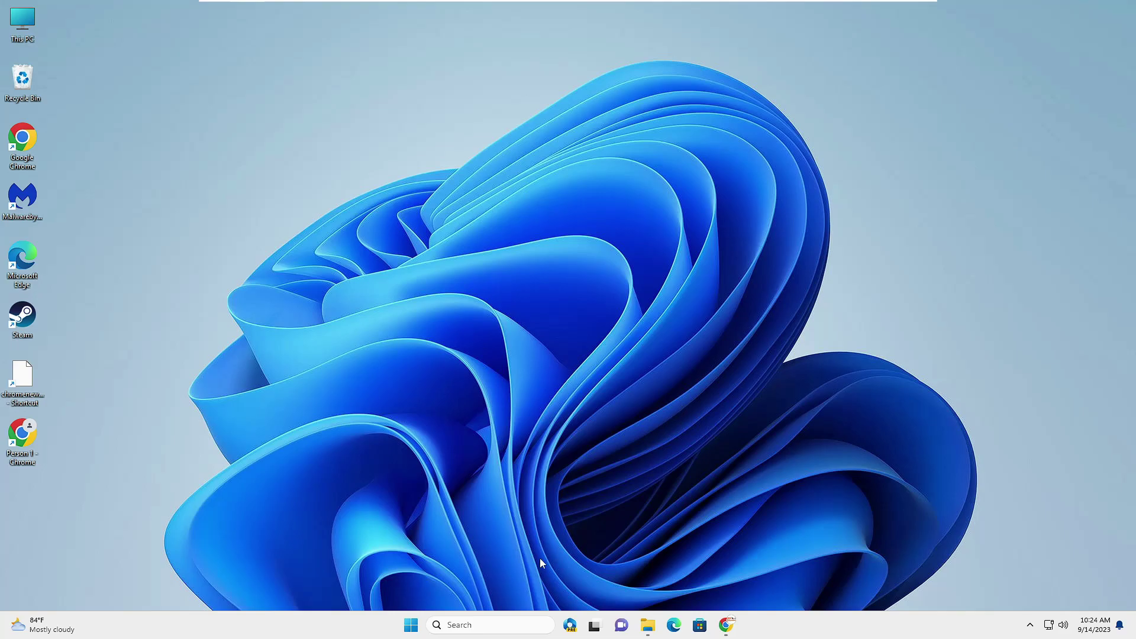
Open the Programs and Features window by running appwiz.cpl from Windows search.
click(491, 625)
text(a)
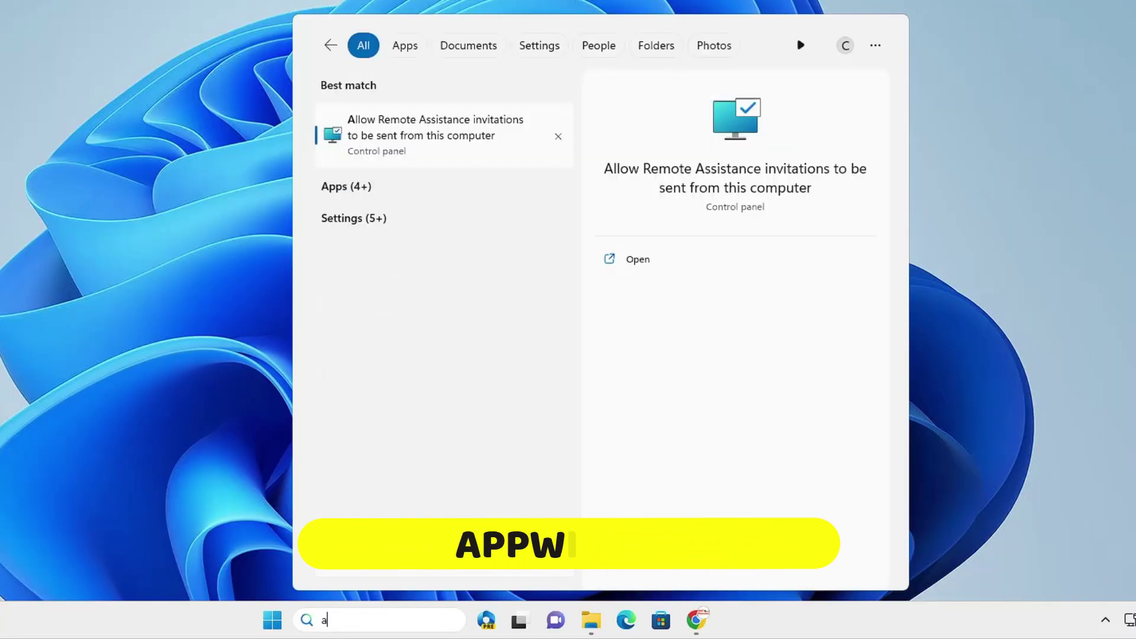
text(ppwiz.cpl)
key(Return)
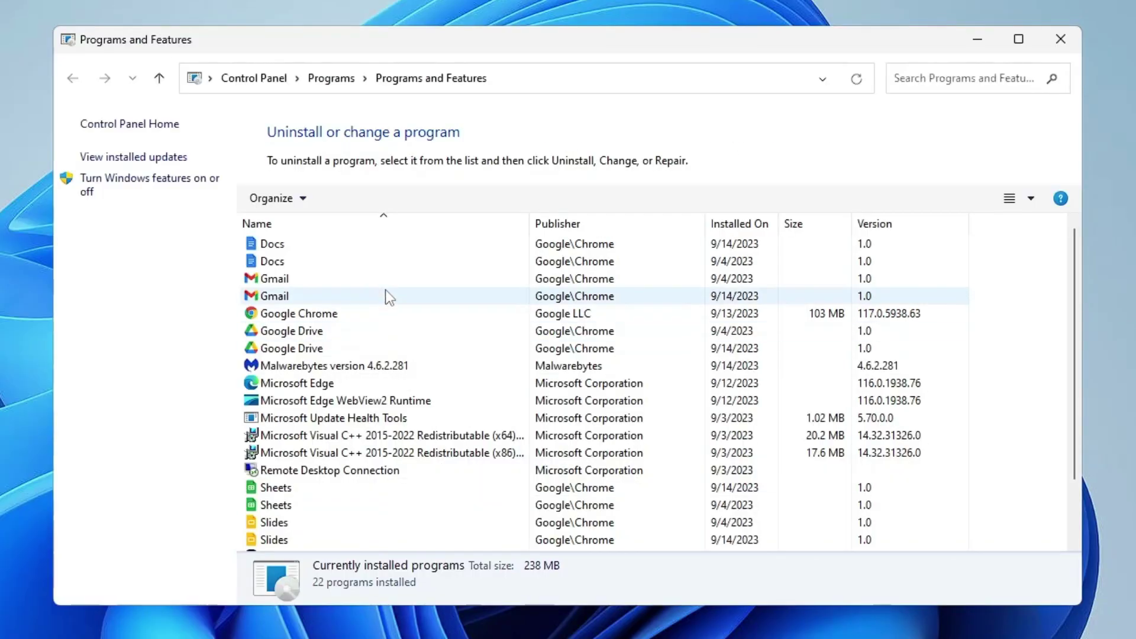
Examine the installed programs list for suspicious entries and close the Programs and Features window.
click(413, 198)
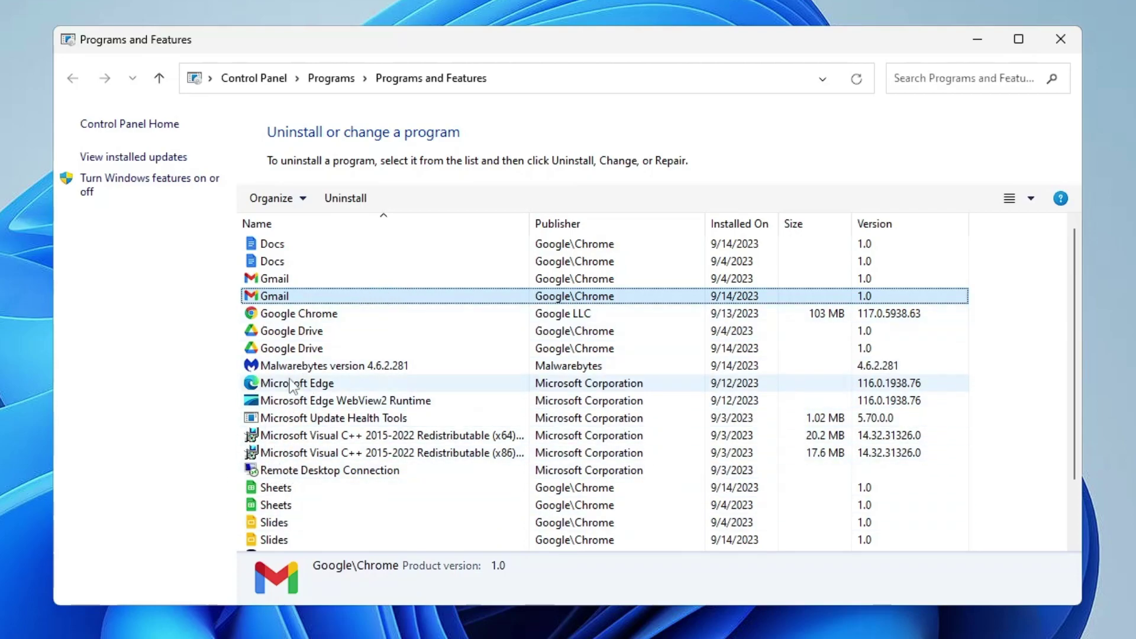
click(296, 261)
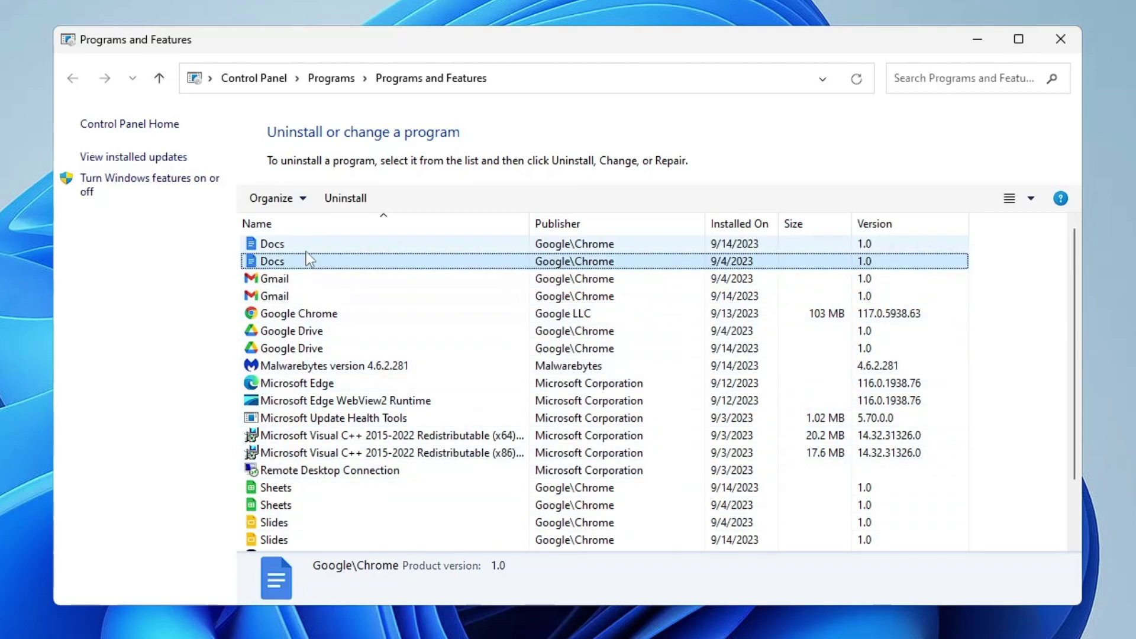
click(297, 279)
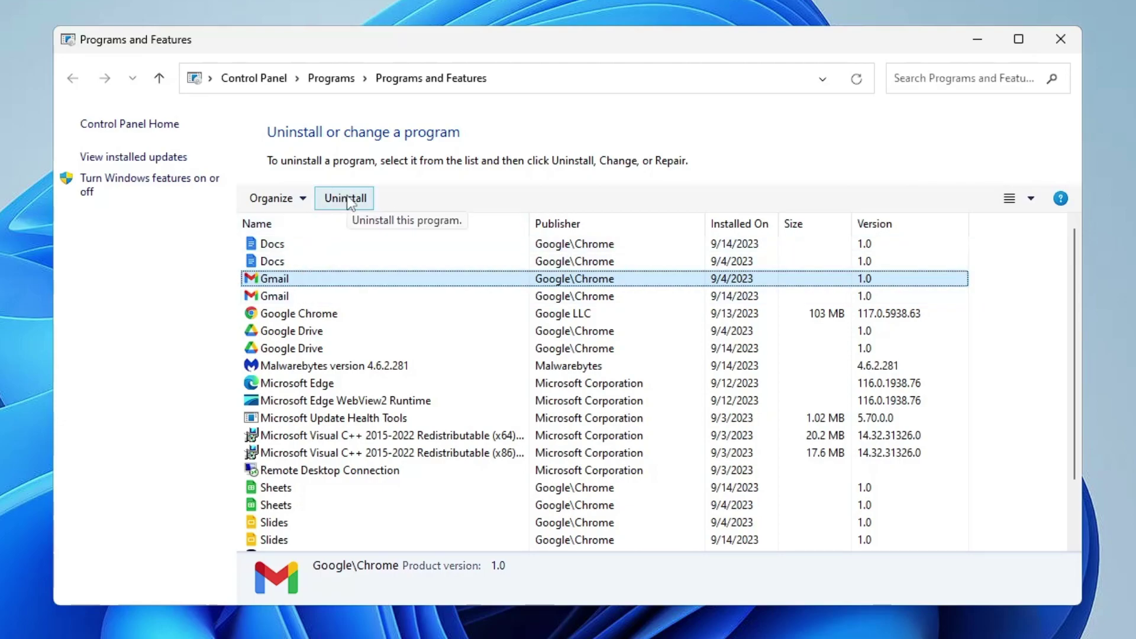
click(311, 367)
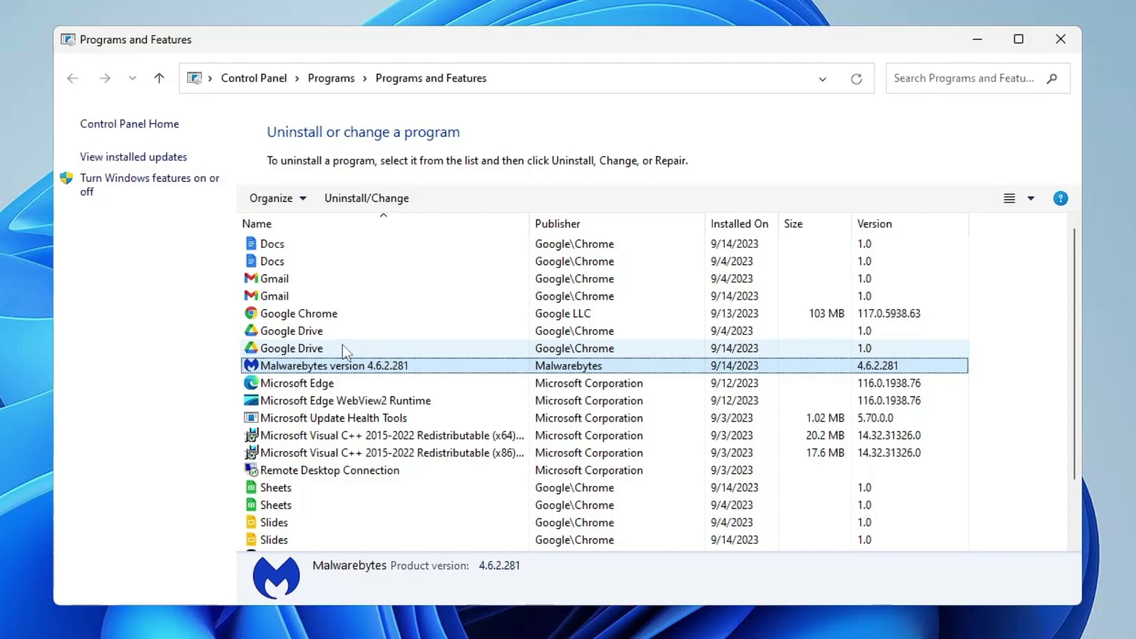
scroll(296, 443, down, 2)
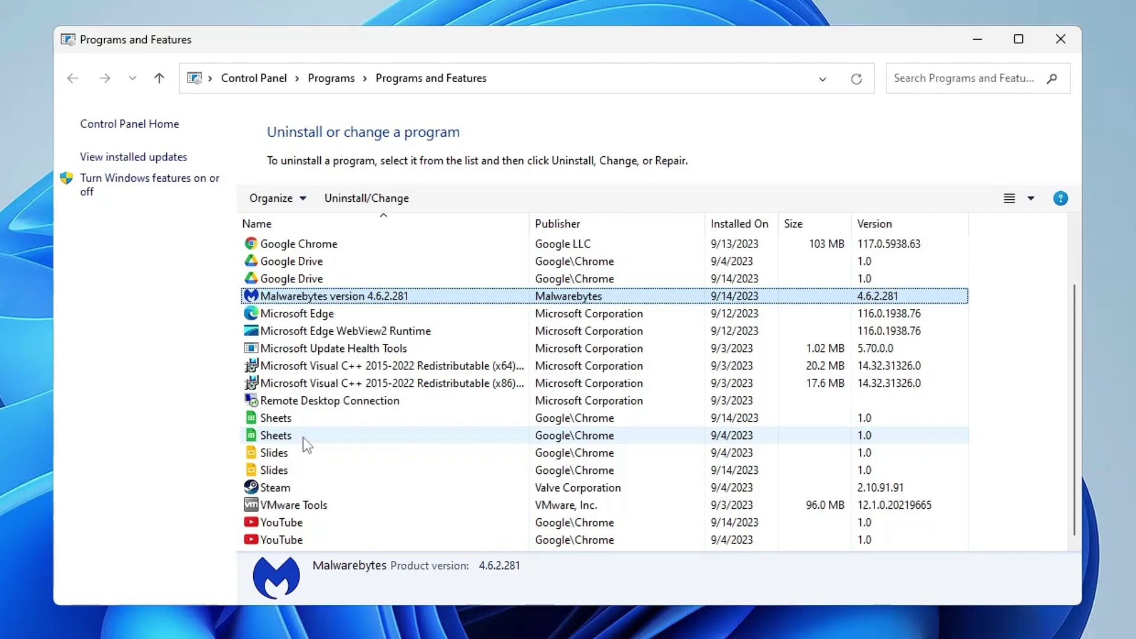
click(375, 348)
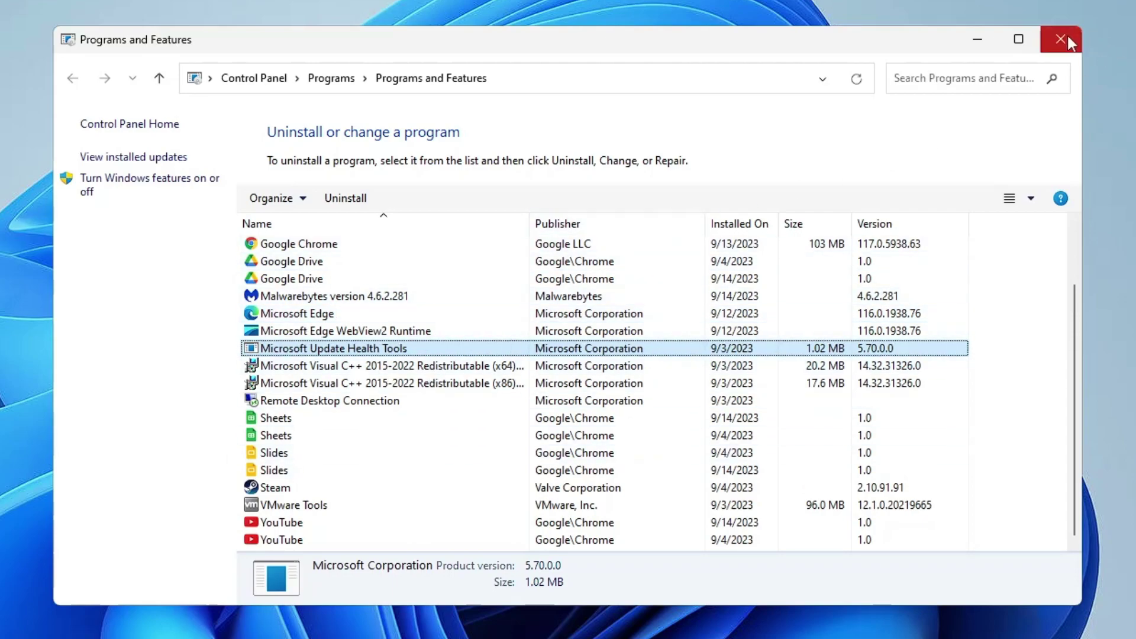
click(1068, 38)
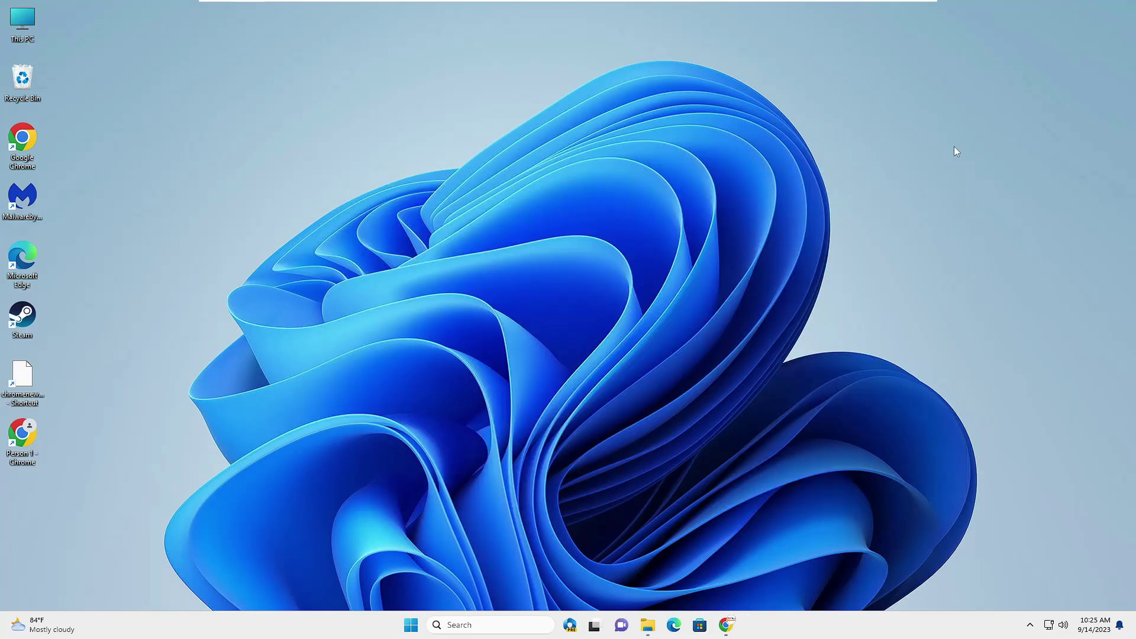
Switch to Google Chrome and open its extension management page.
double_click(33, 150)
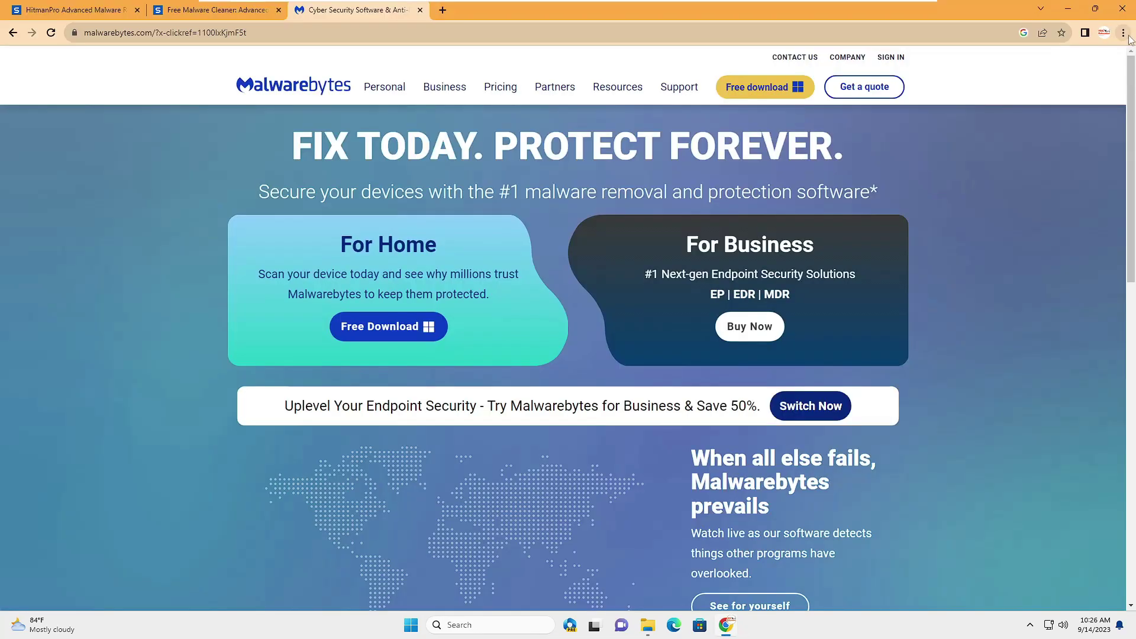
click(1124, 33)
mouse_move(1027, 161)
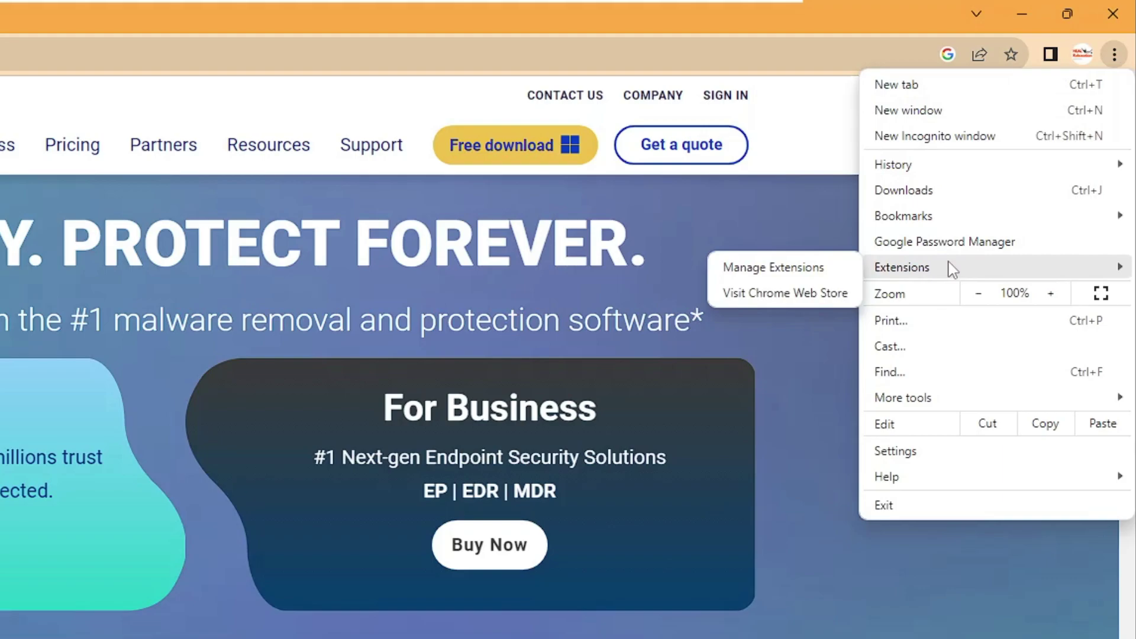
click(792, 269)
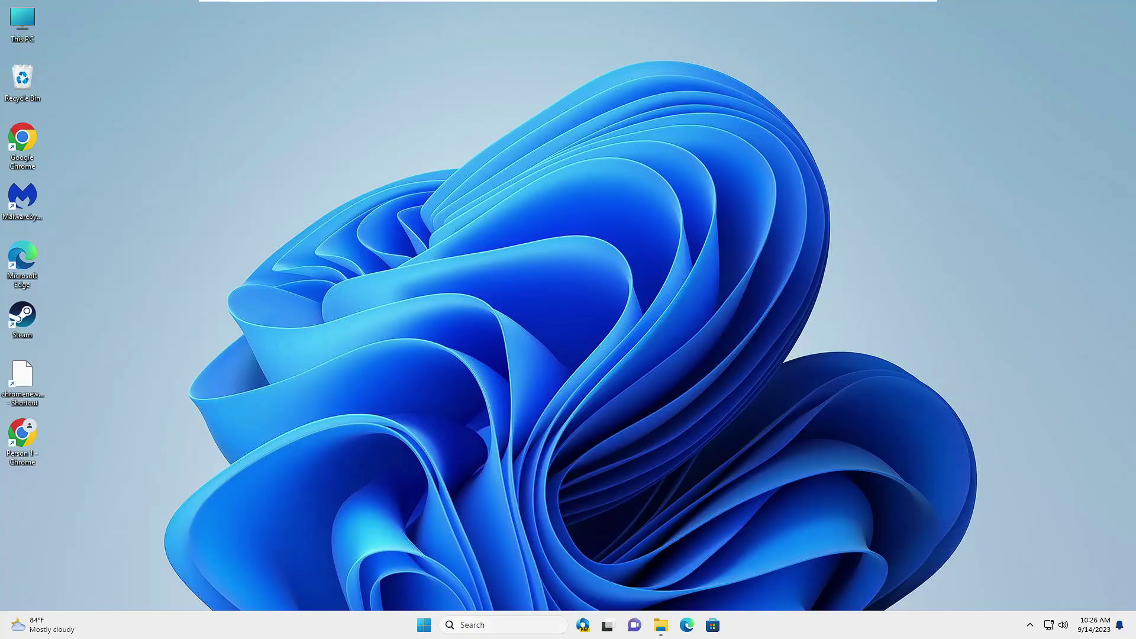
Open the User Accounts dialog by running netplwiz from Windows search and move it into clear view.
click(503, 625)
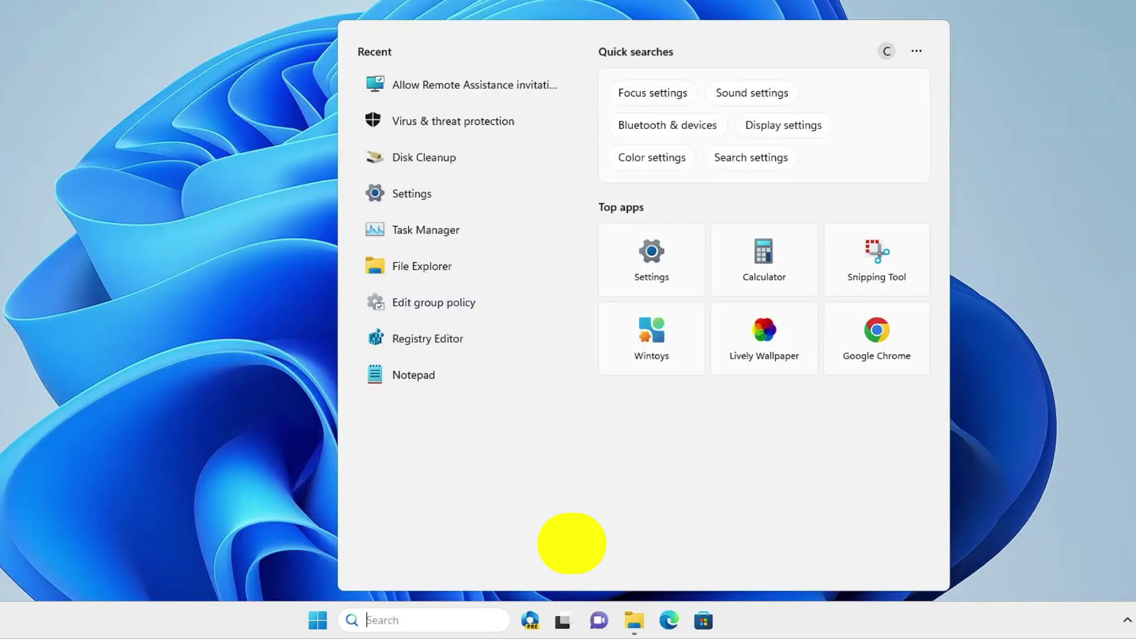
text(net)
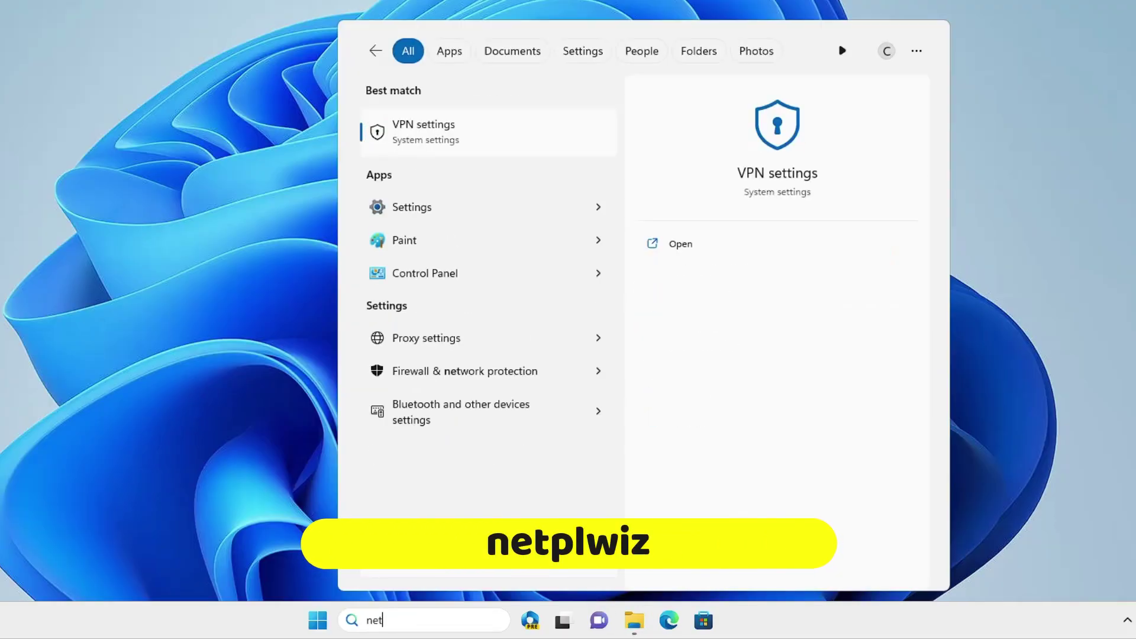
text(plwiz)
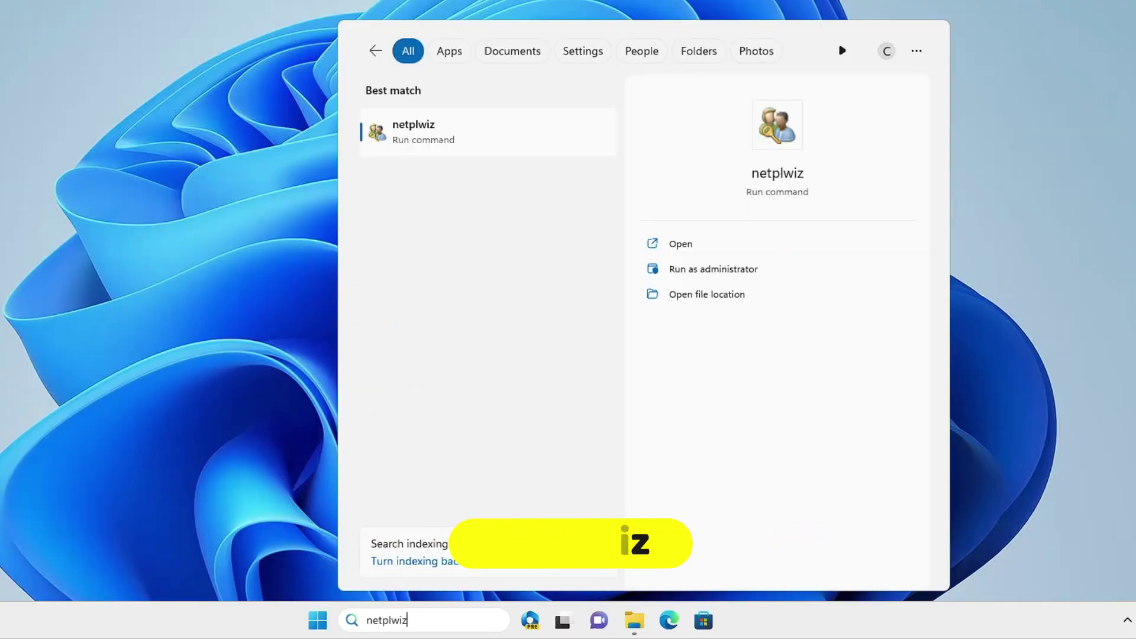
key(Return)
drag(0, 0, 509, 14)
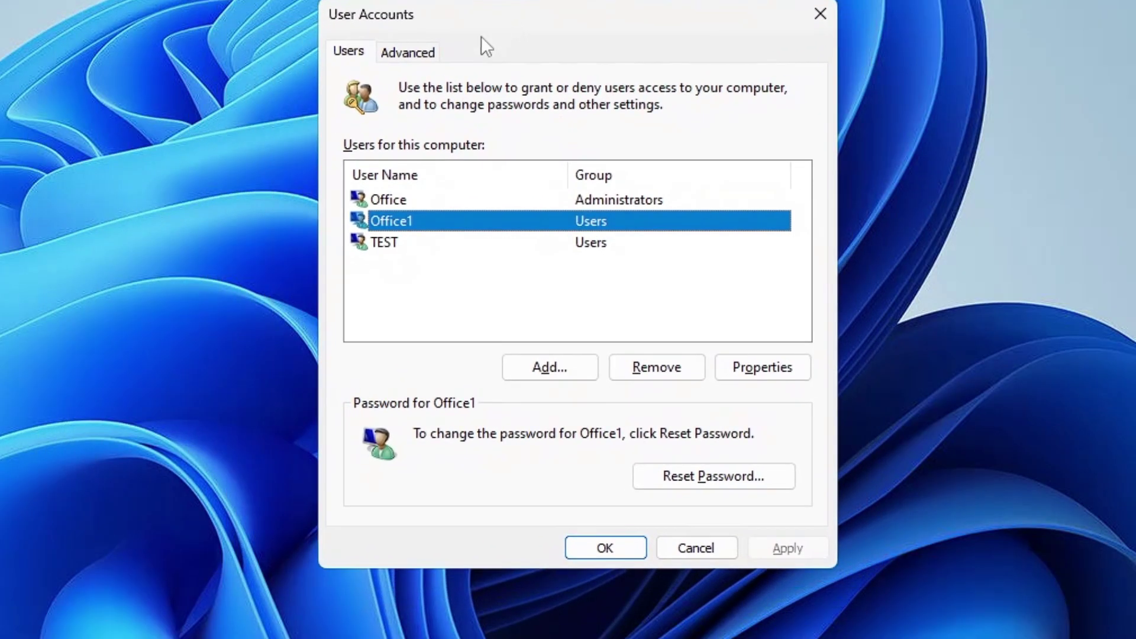
Examine the Office, Office1 and TEST accounts and their groups for unfamiliar users.
click(414, 203)
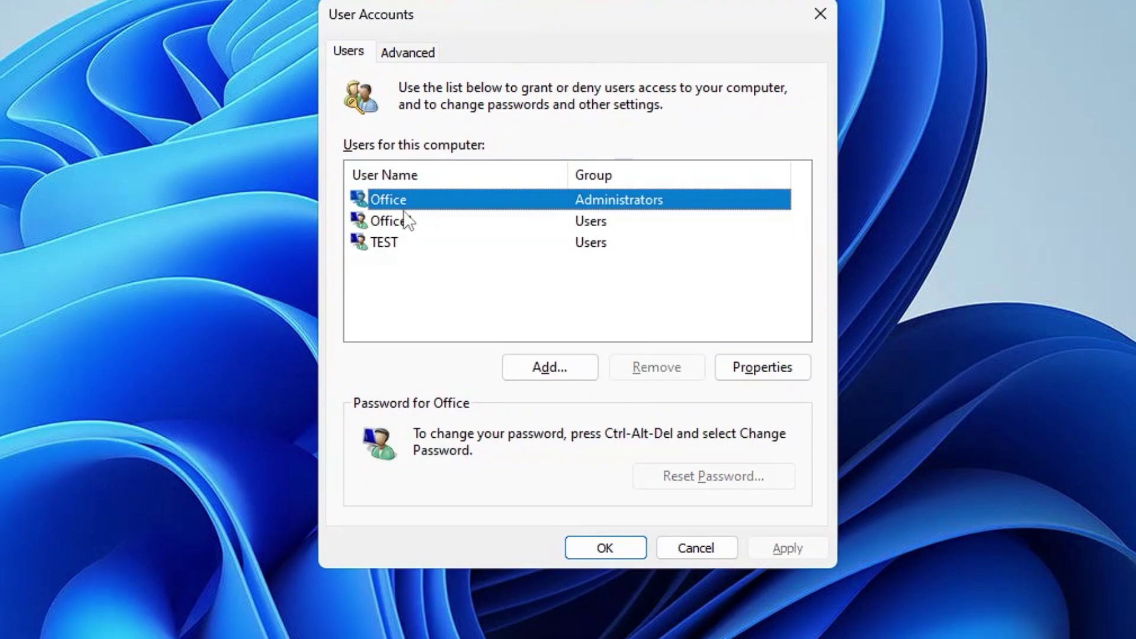
click(402, 222)
click(392, 244)
click(403, 220)
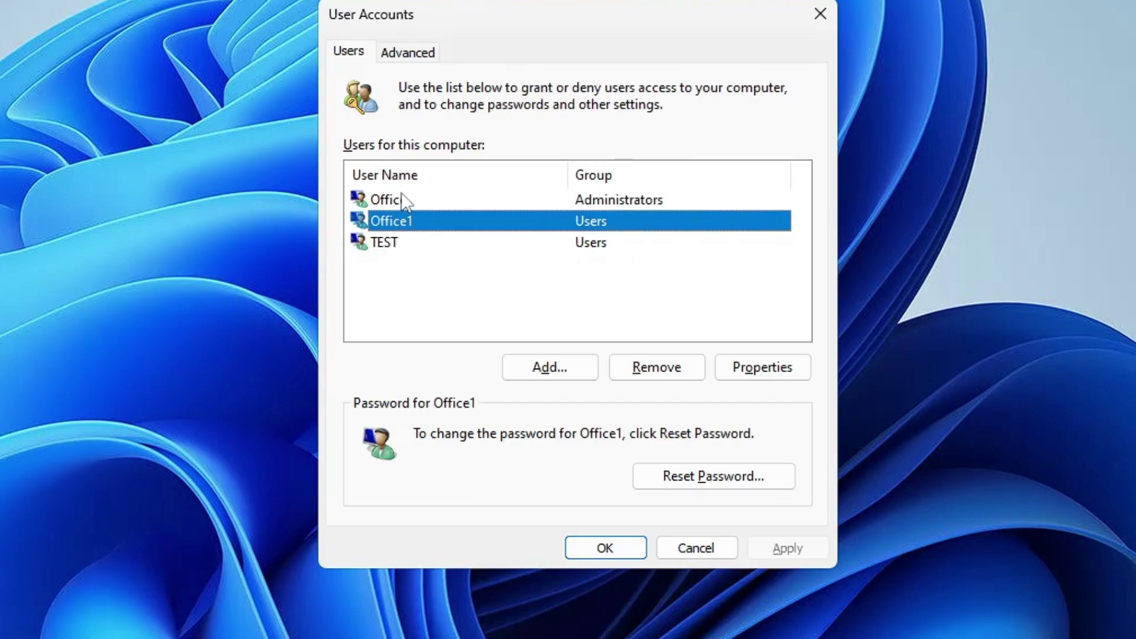
click(402, 198)
click(401, 222)
click(398, 242)
click(403, 221)
click(407, 203)
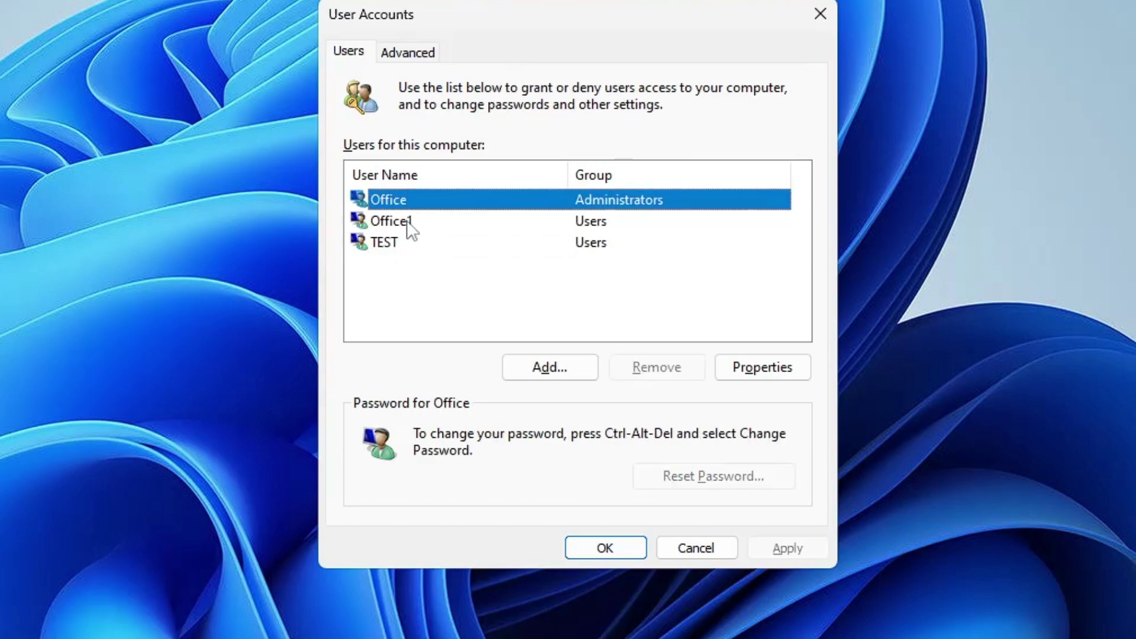
click(410, 226)
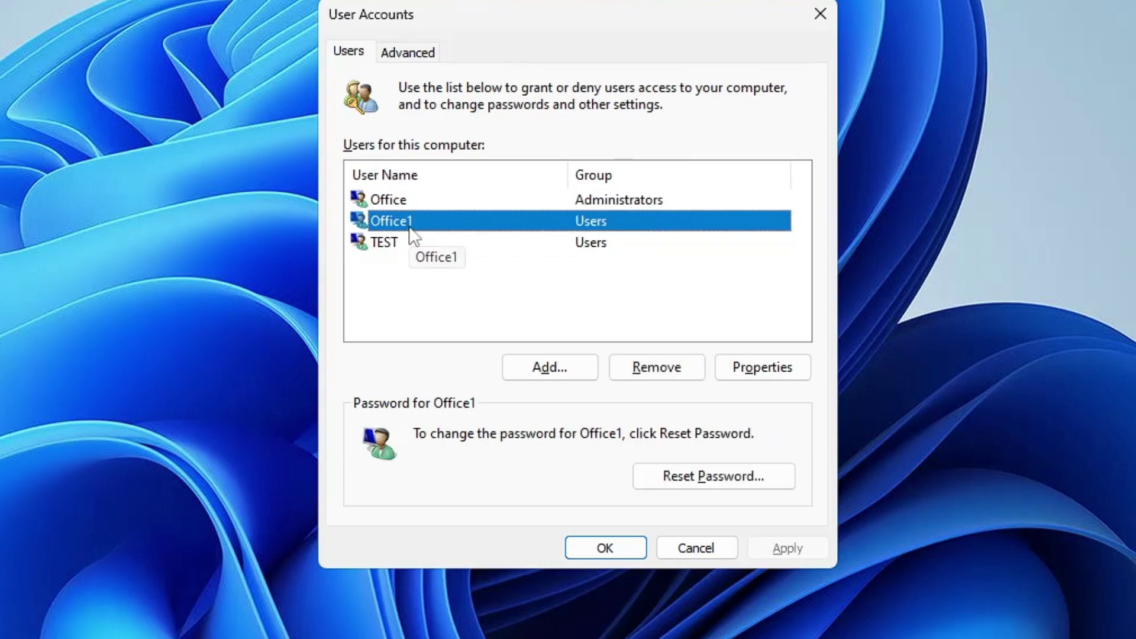
View the properties of the Office administrator account and close them without making changes.
double_click(416, 203)
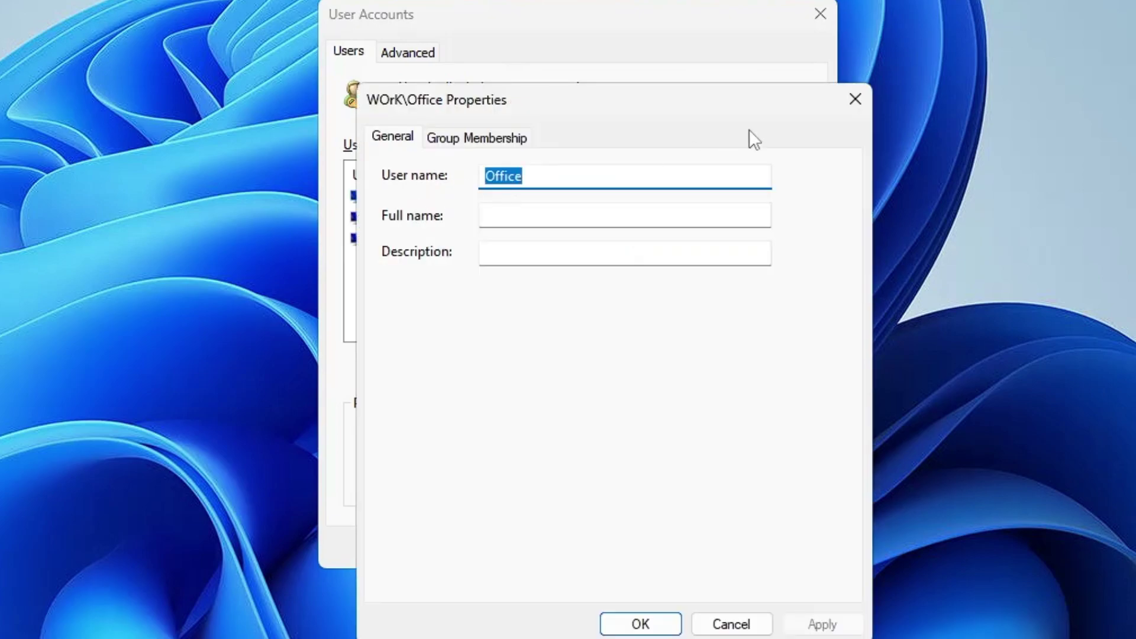
click(854, 100)
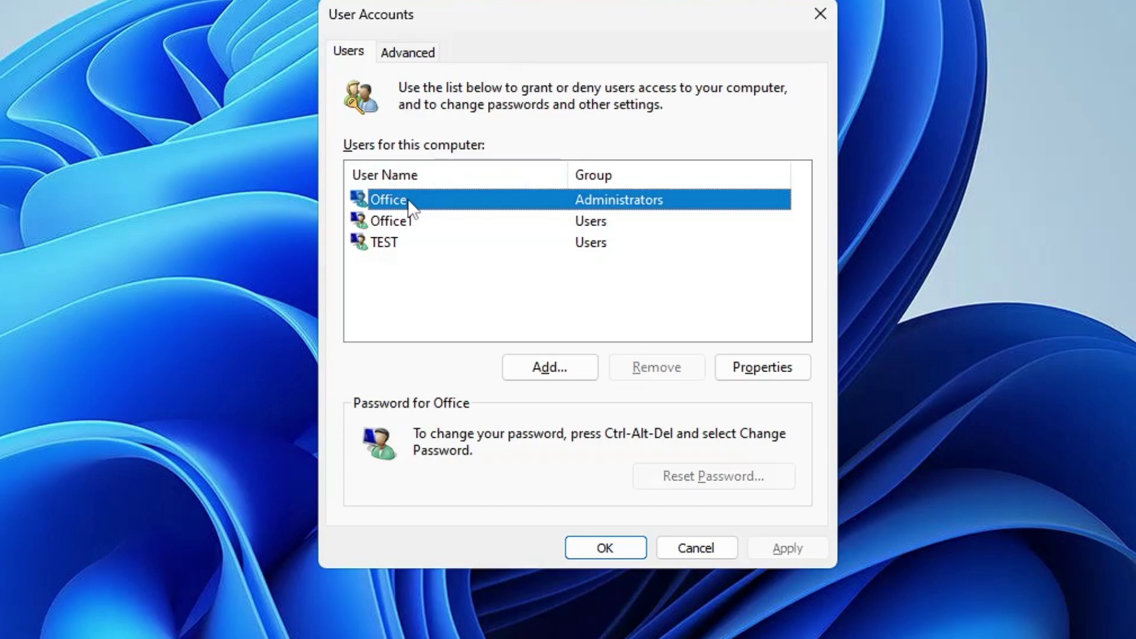
key(super)
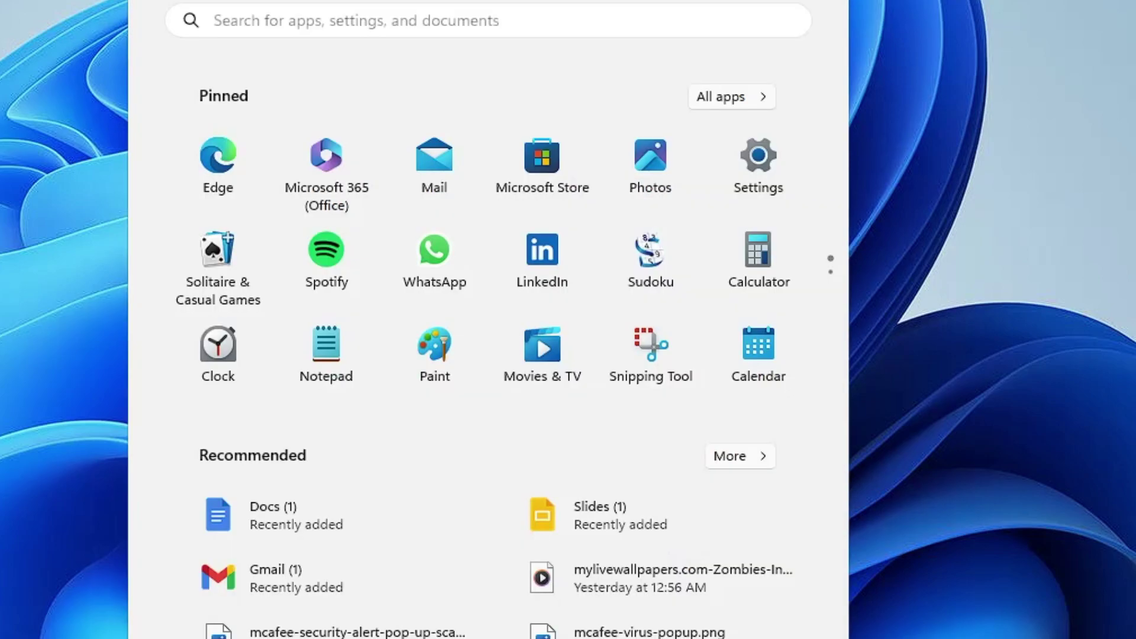
key(Escape)
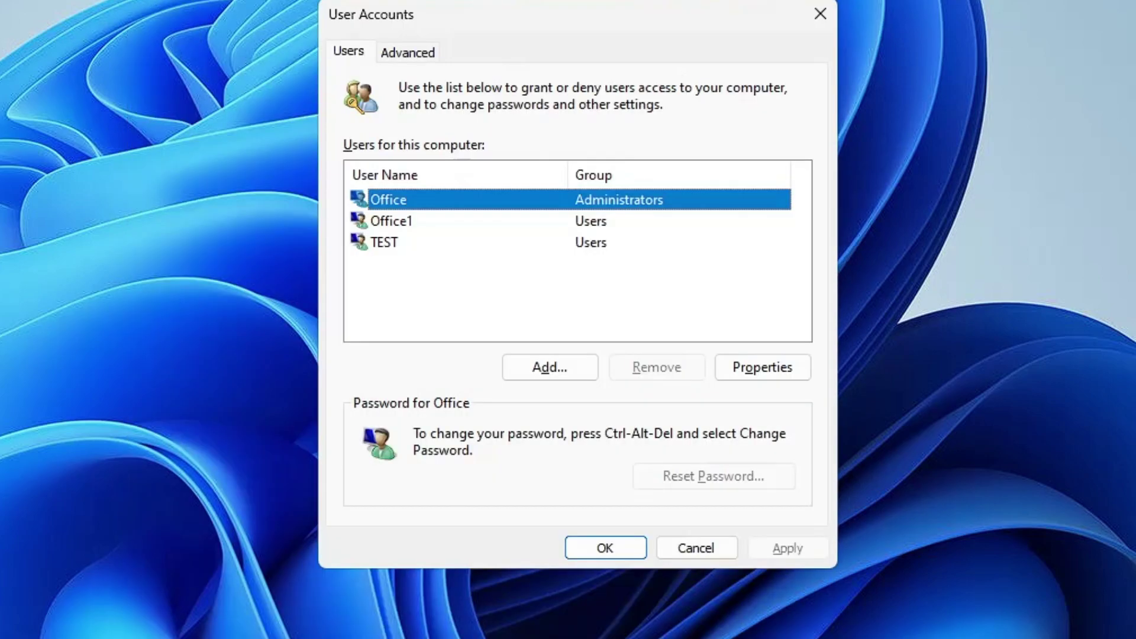
Remove the Office1 user account from this computer and confirm its removal.
click(400, 222)
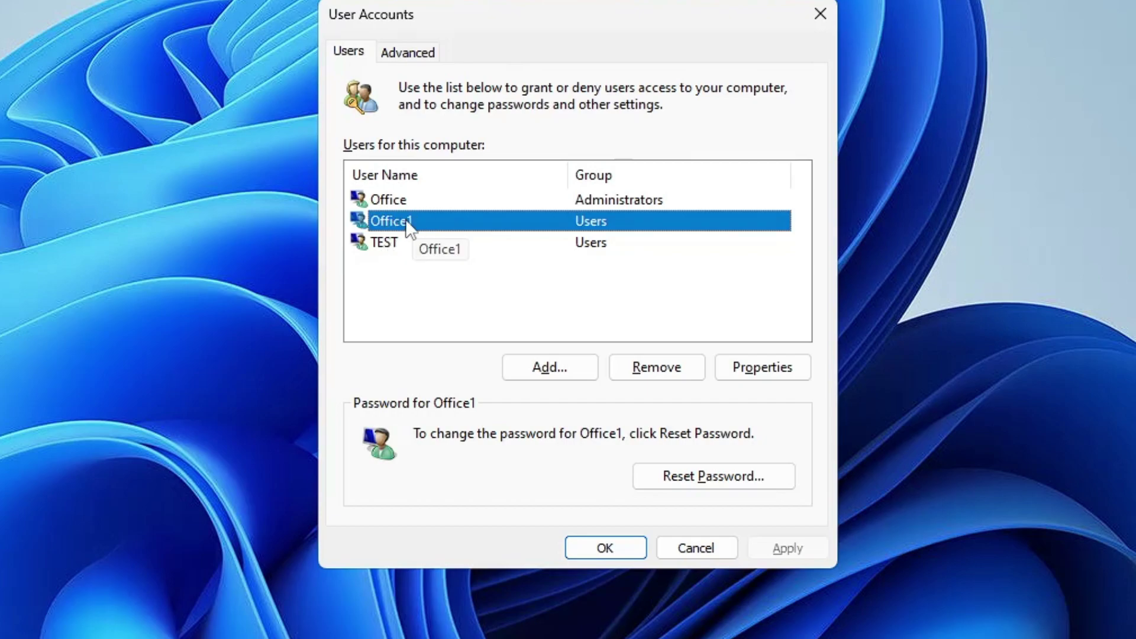
click(666, 373)
click(575, 326)
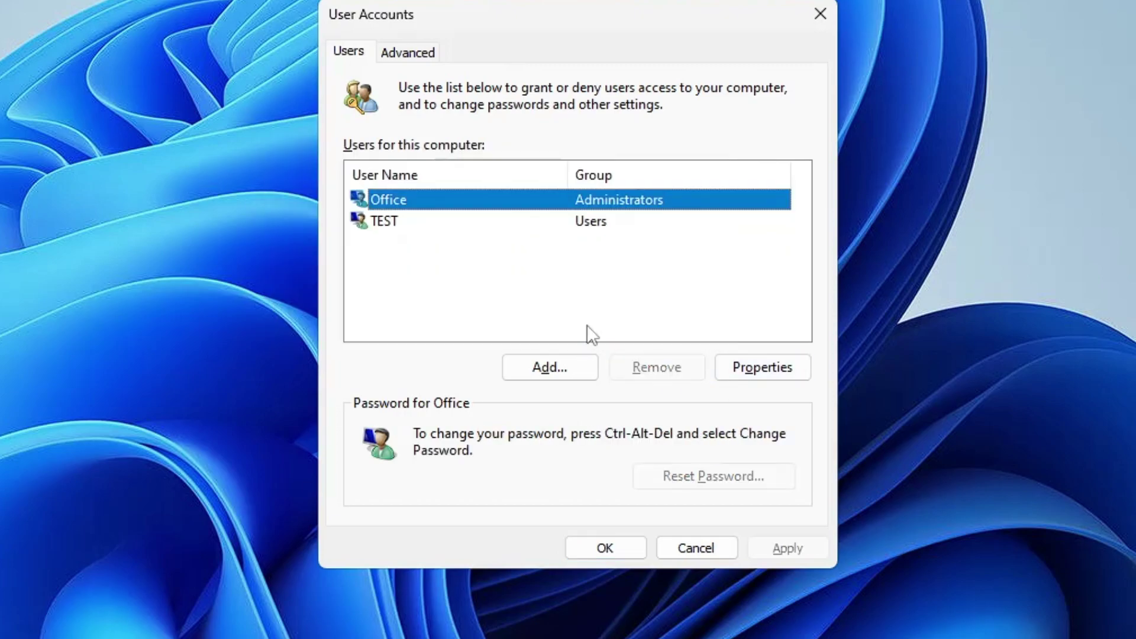
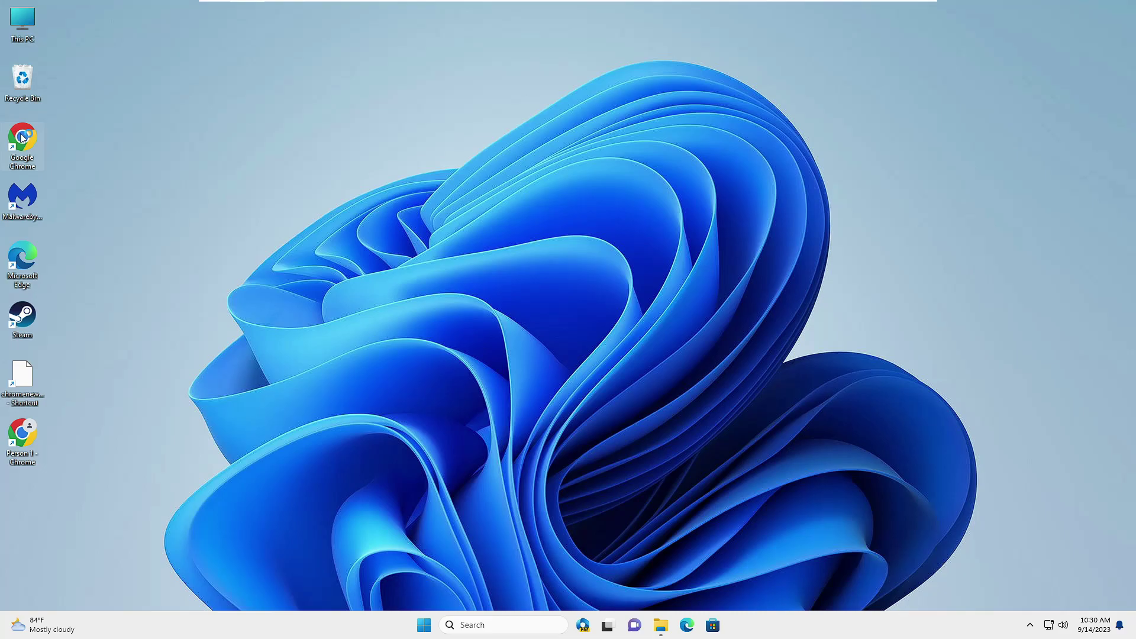
Switch to Google Chrome, open Google Password Manager and run Password Checkup on the saved passwords.
click(460, 349)
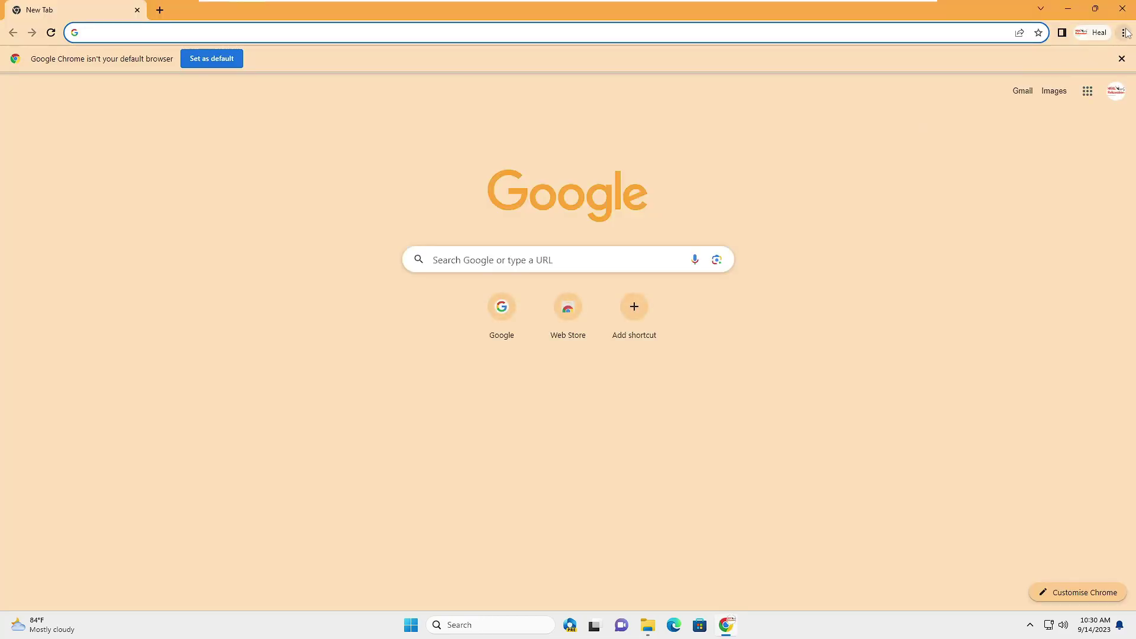
click(1123, 33)
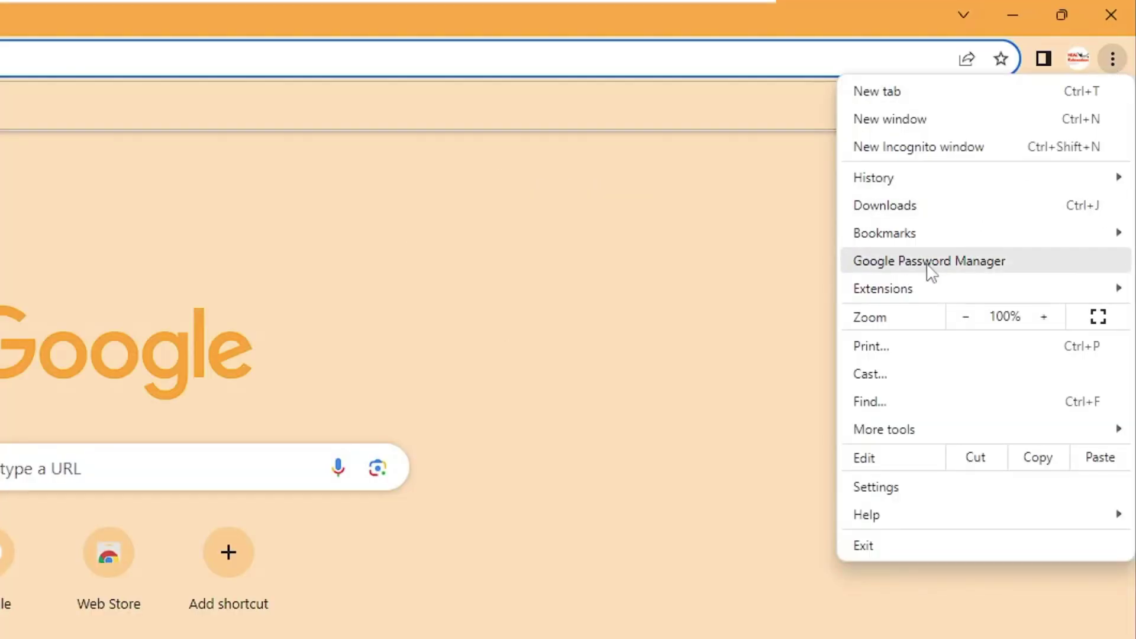
click(938, 261)
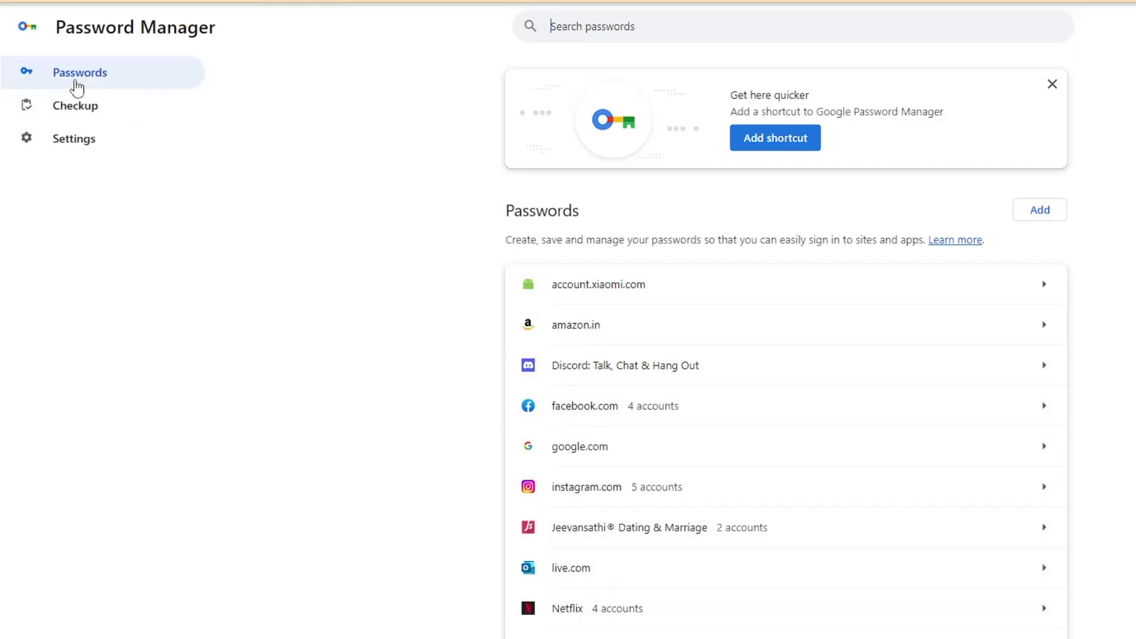
click(101, 115)
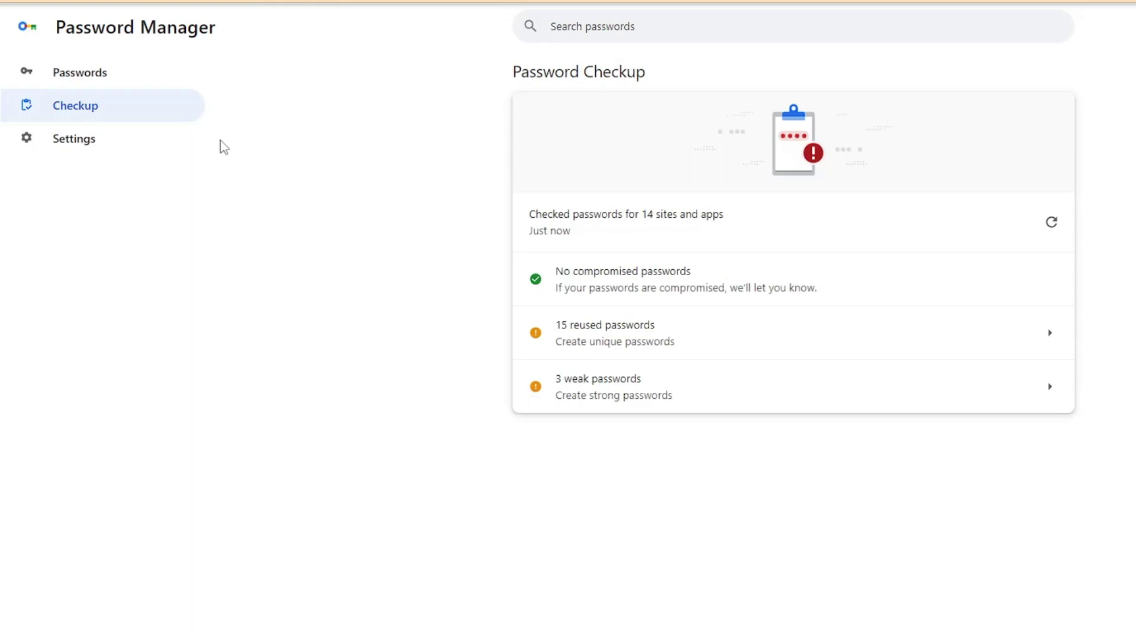
key(ctrl+plus)
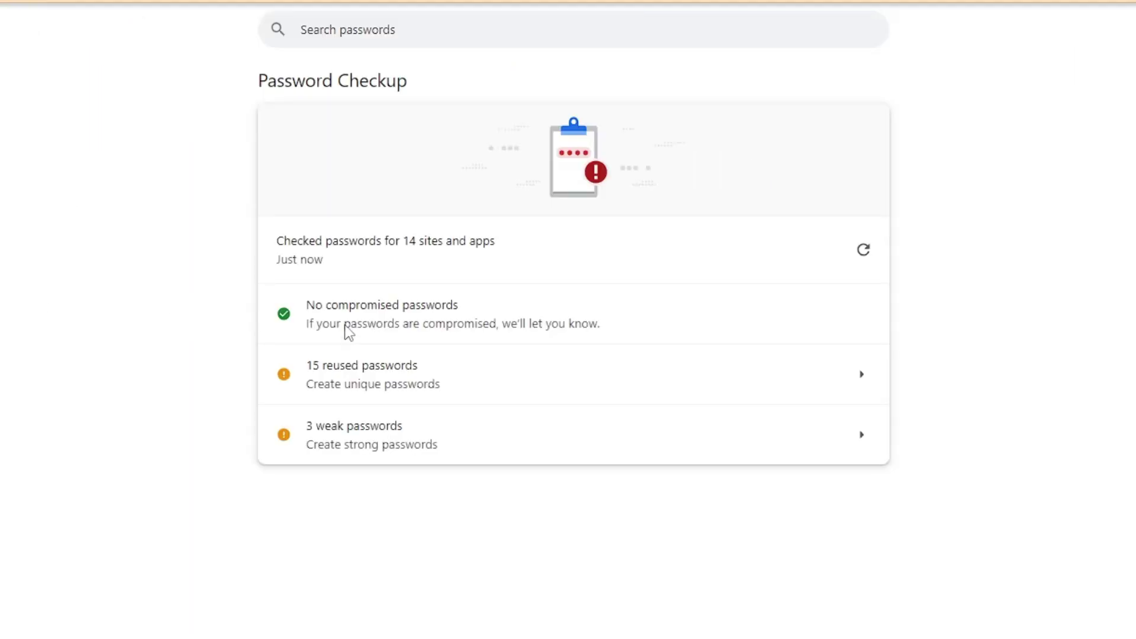